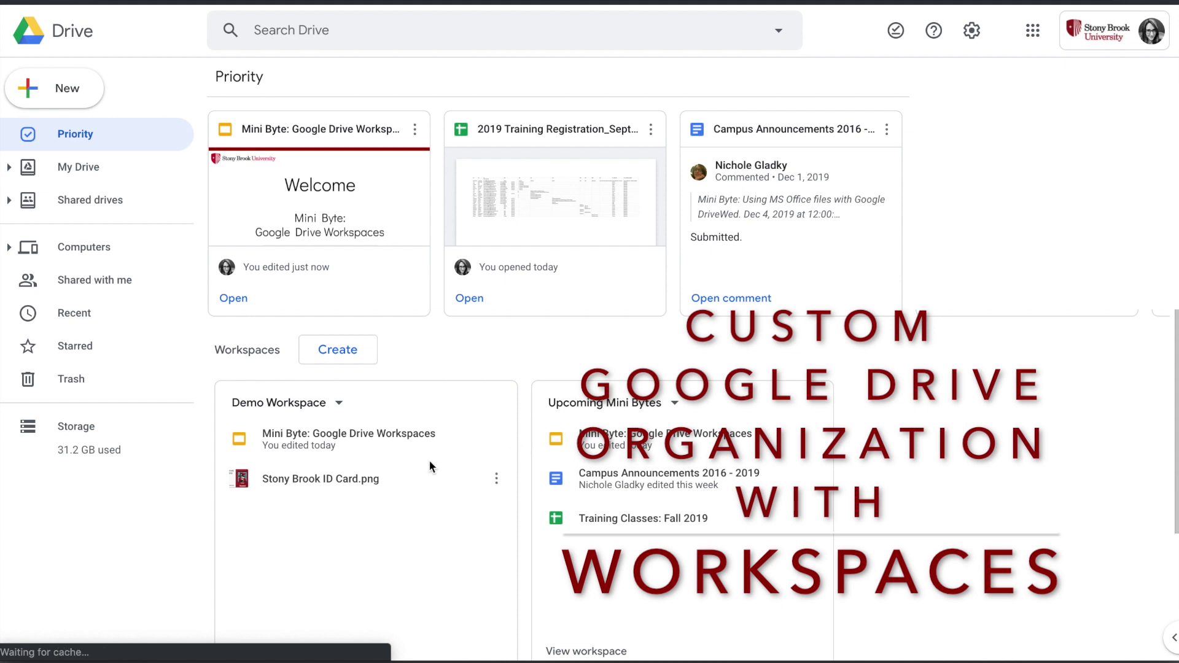
# Return to the Priority page that lists the workspaces
pyautogui.scroll(-1, 427, 514)
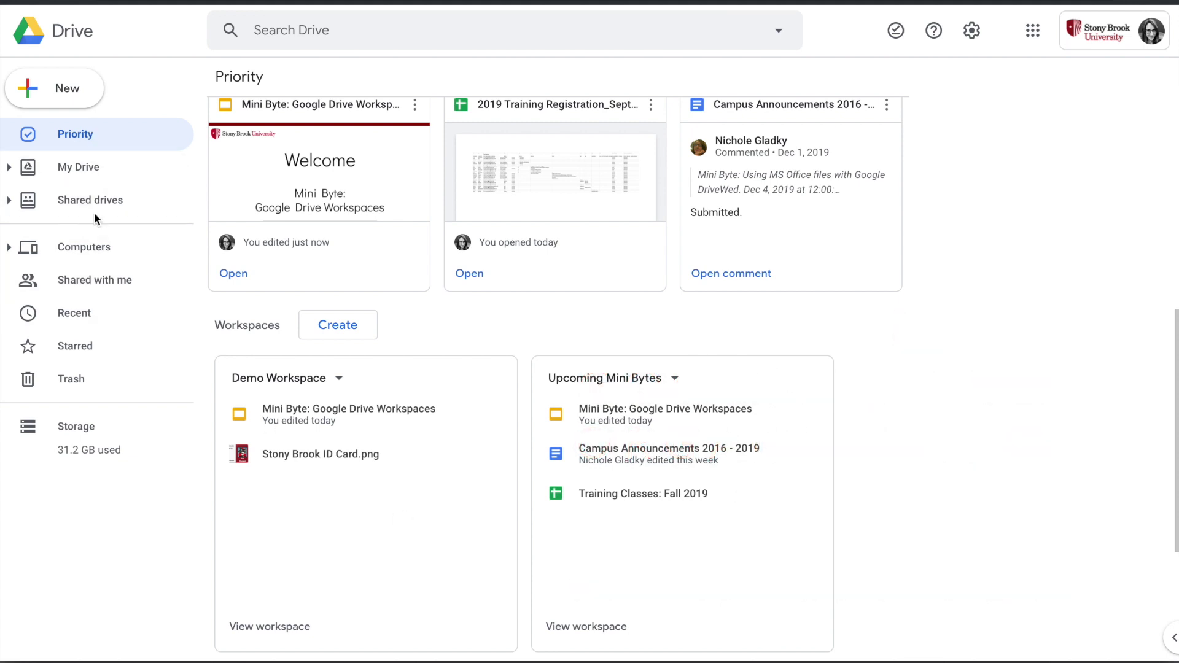
pyautogui.scroll(1, 525, 409)
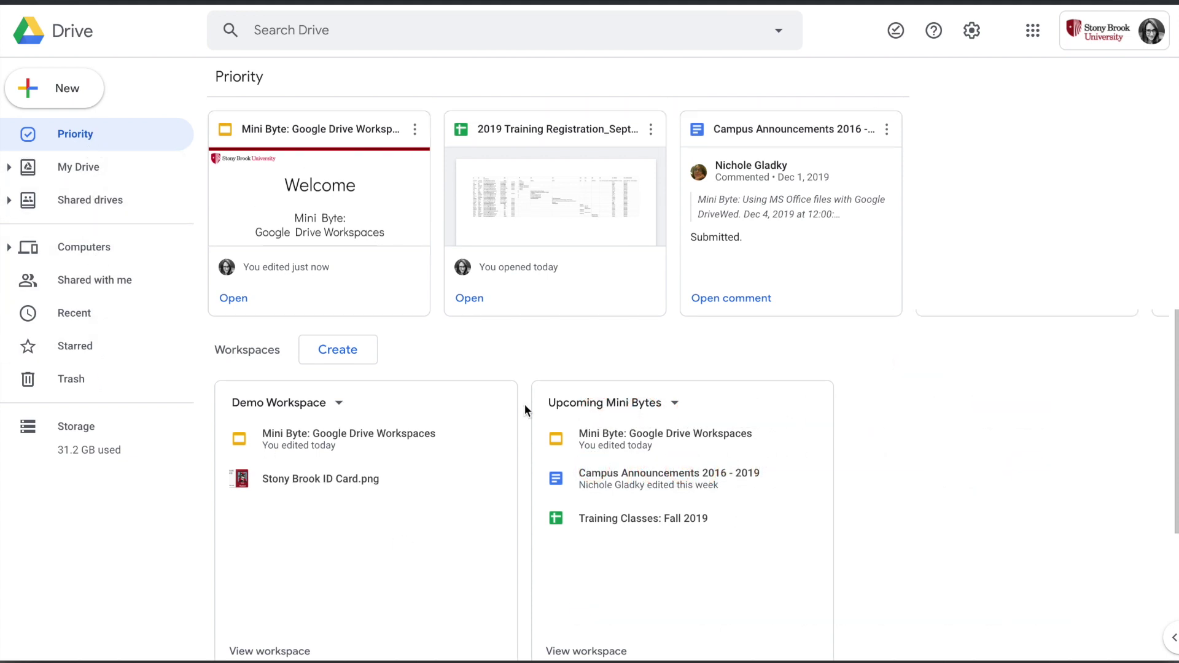
pyautogui.scroll(-1, 526, 406)
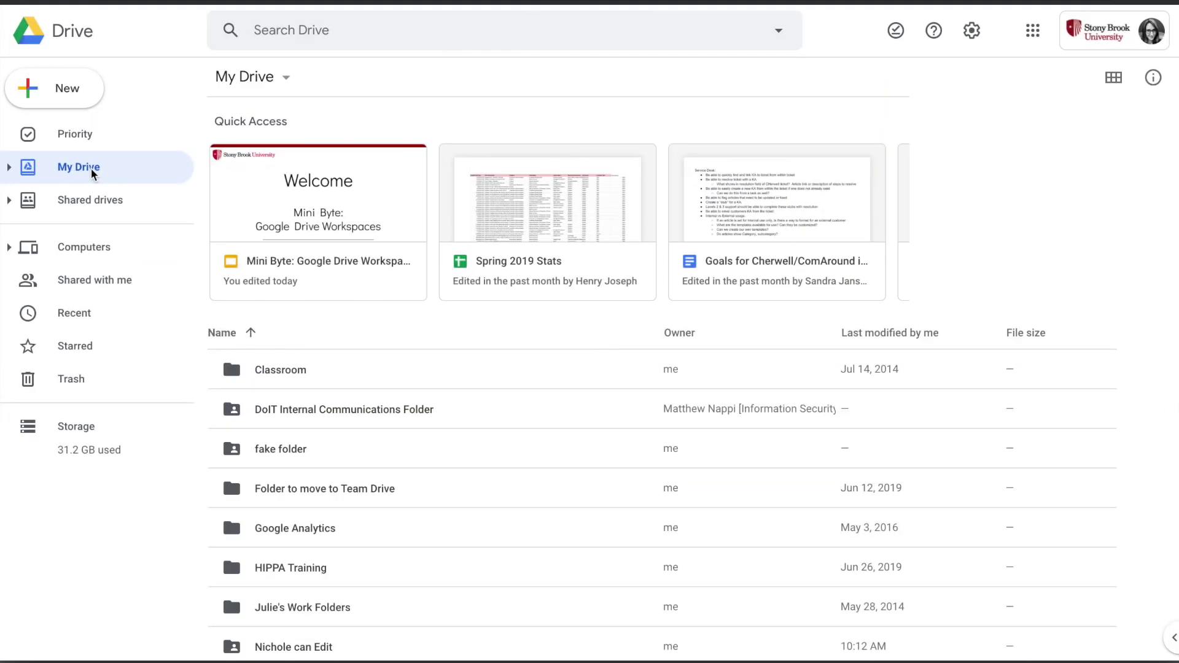
pyautogui.click(86, 141)
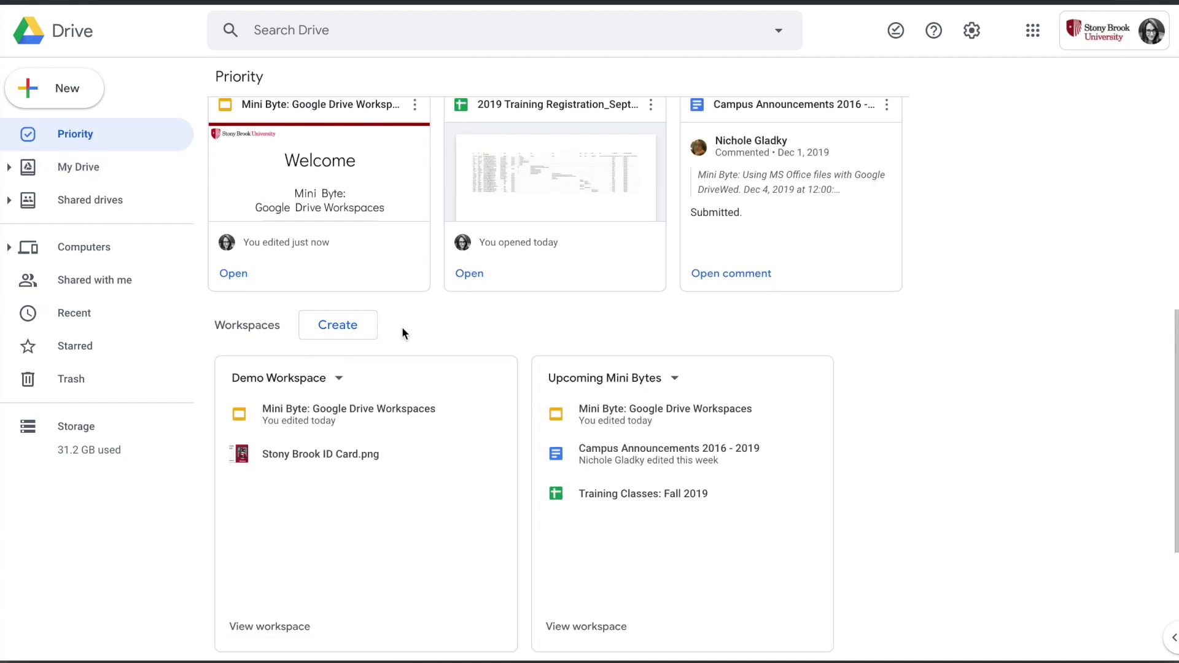
# Create a new workspace named 'Demo 2' and open its card
pyautogui.click(348, 330)
pyautogui.write('Demo 2')
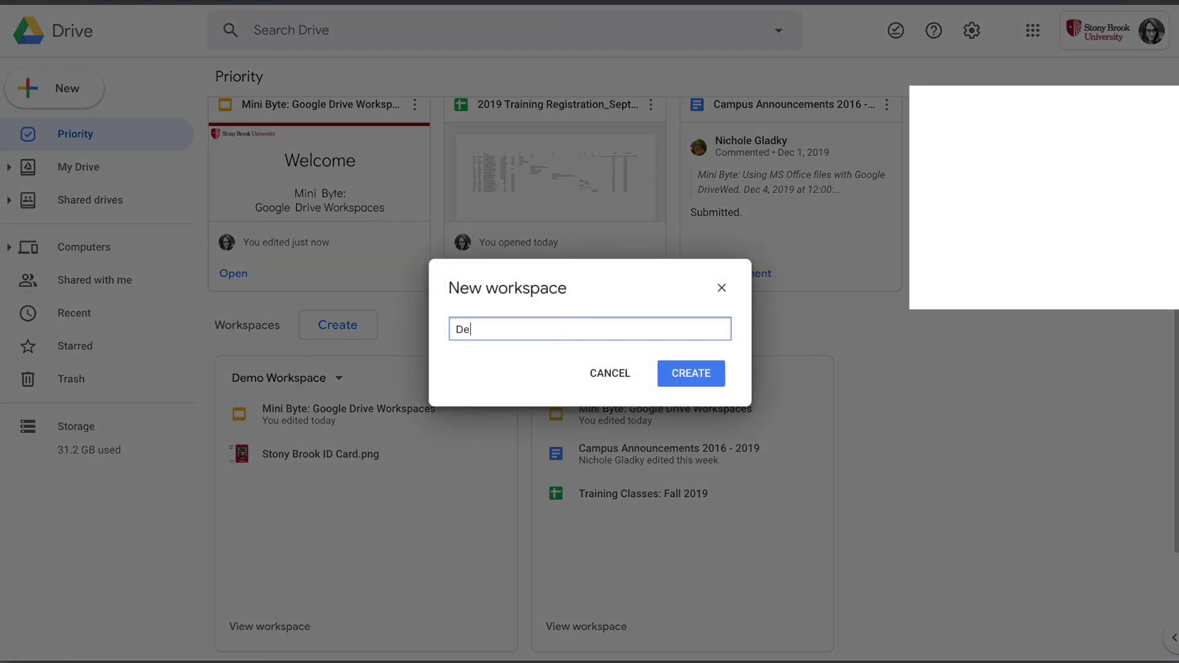
pyautogui.click(691, 373)
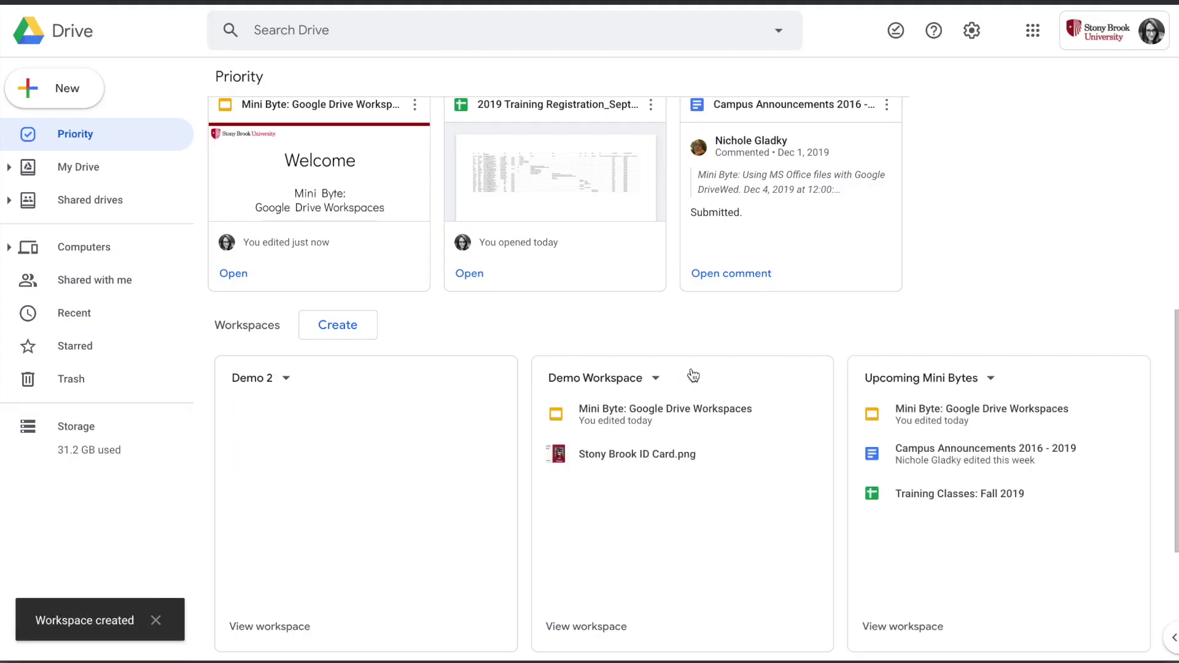
pyautogui.scroll(-1, 418, 435)
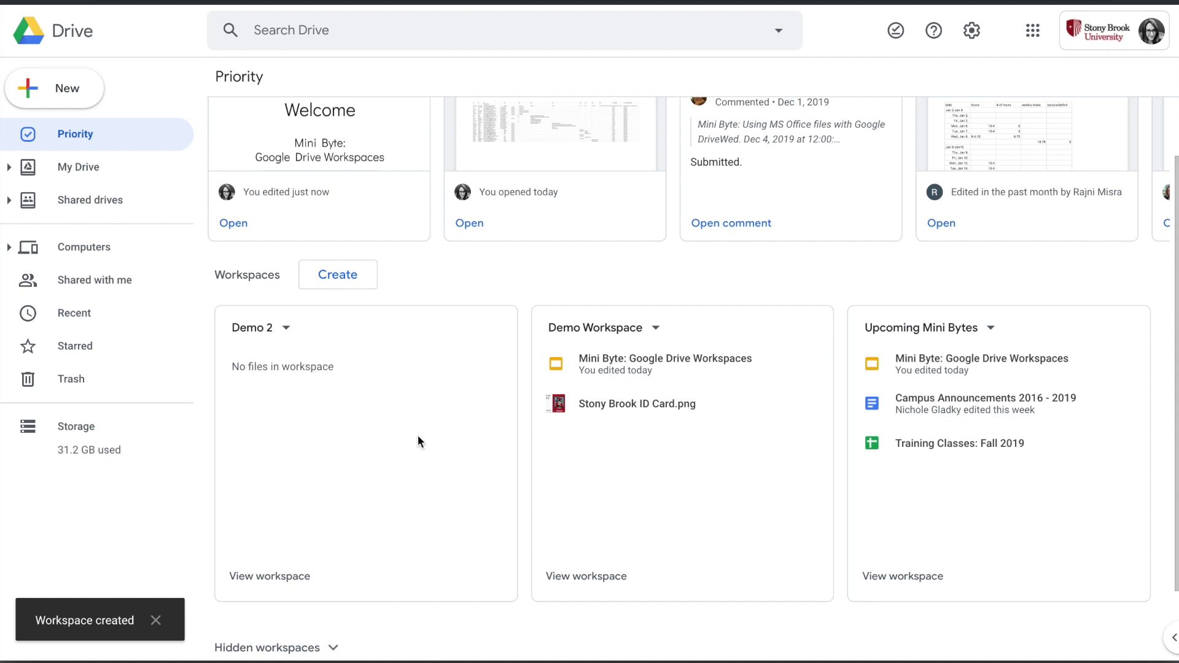
pyautogui.click(417, 437)
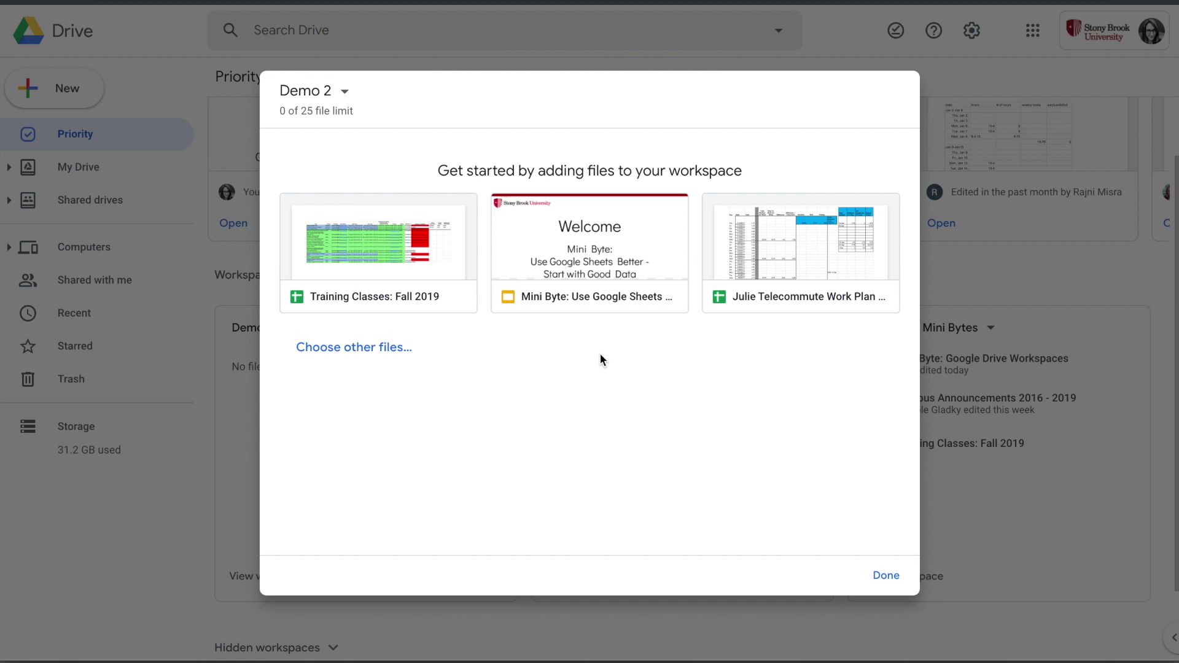
# Insert Agenda and Stony Brook ID Card.png from the Recent files into Demo 2
pyautogui.click(358, 350)
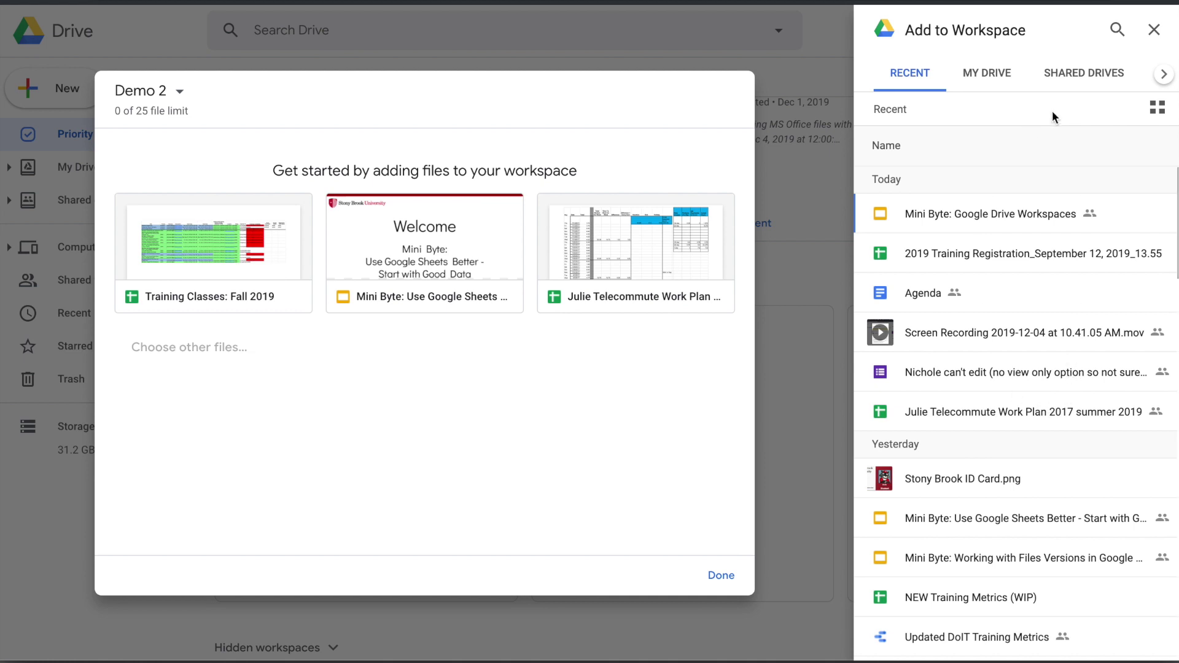
pyautogui.click(929, 296)
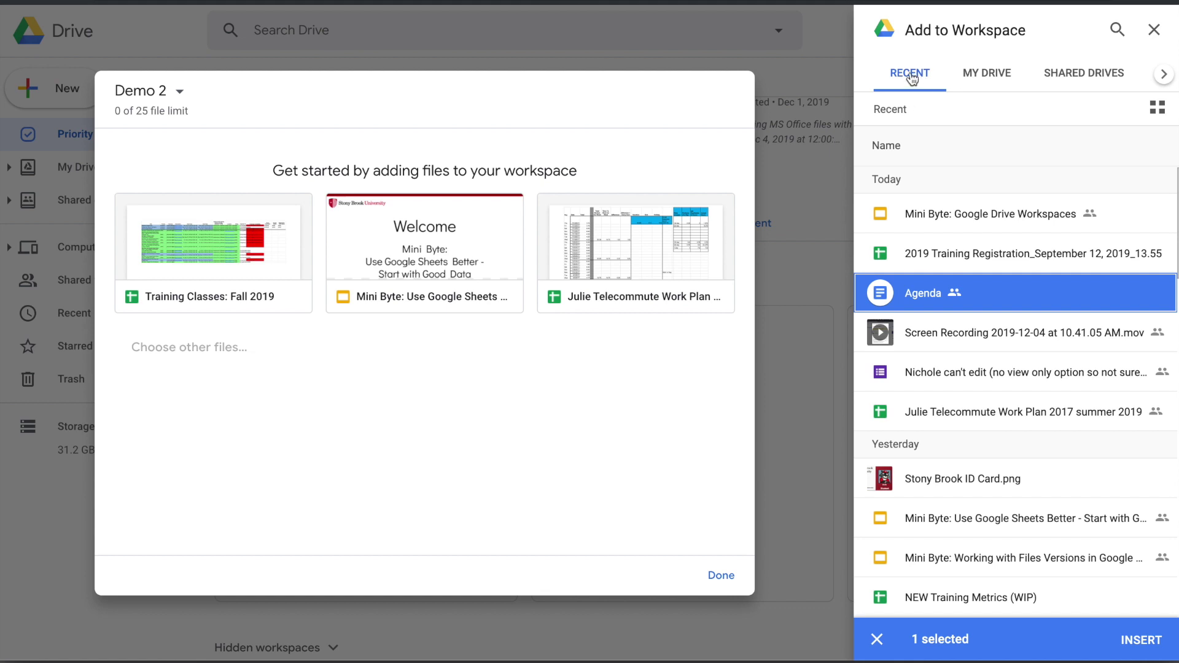
pyautogui.click(1164, 74)
pyautogui.click(1165, 74)
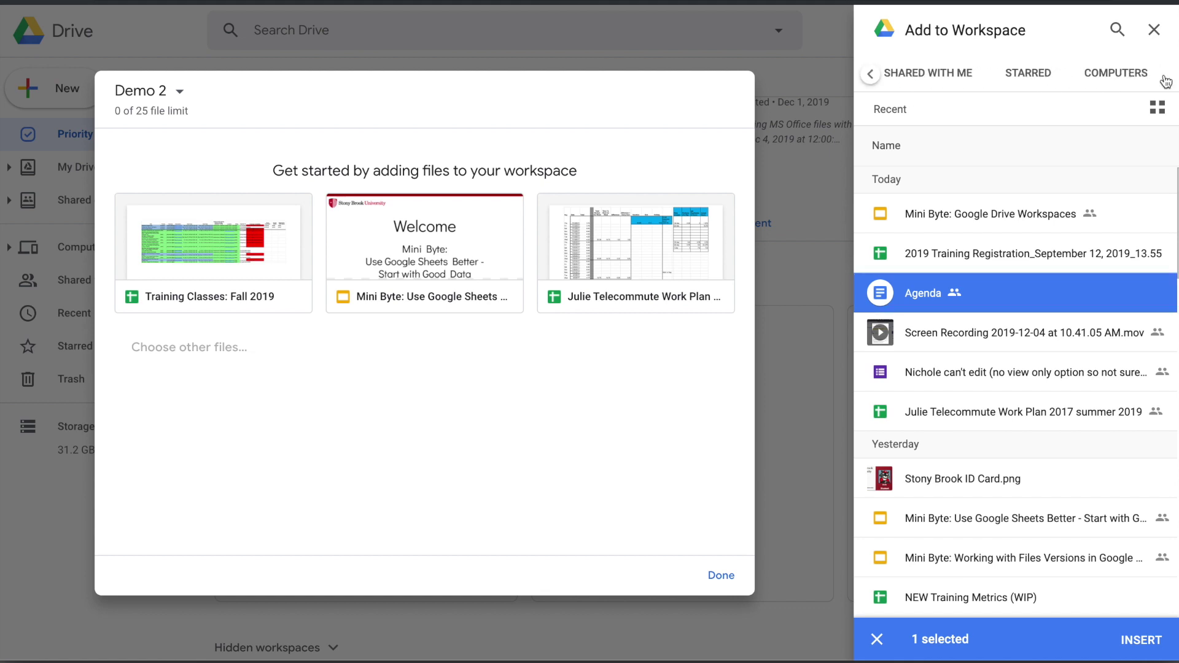
pyautogui.click(1159, 76)
pyautogui.click(870, 74)
pyautogui.click(870, 74)
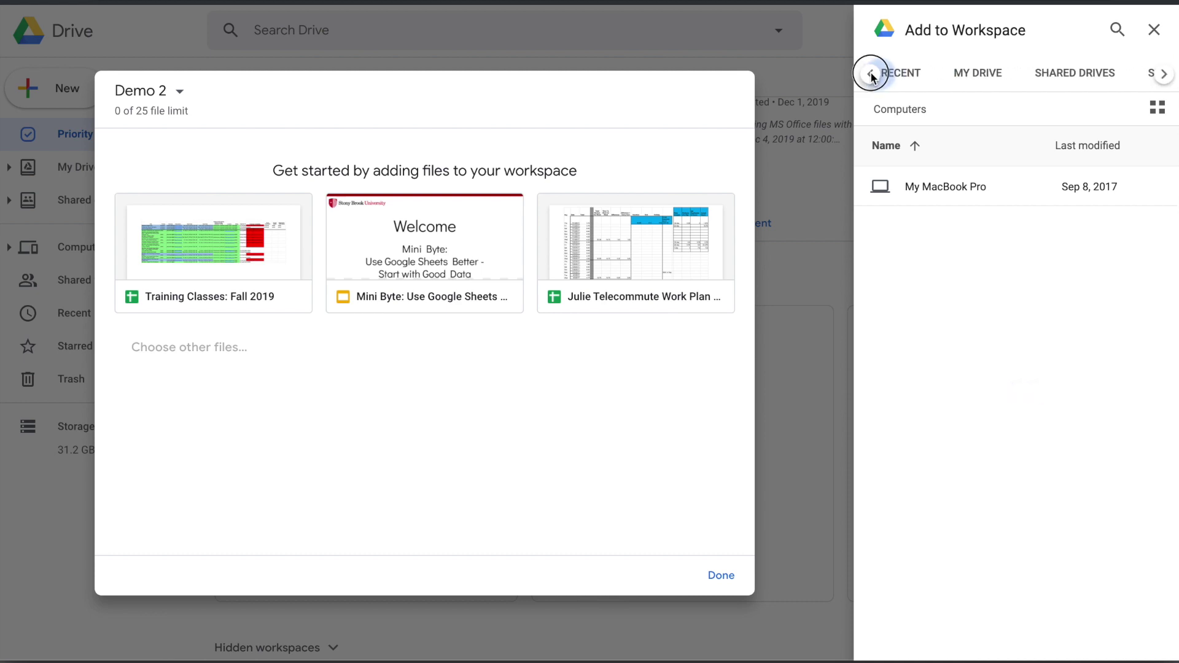
pyautogui.click(892, 75)
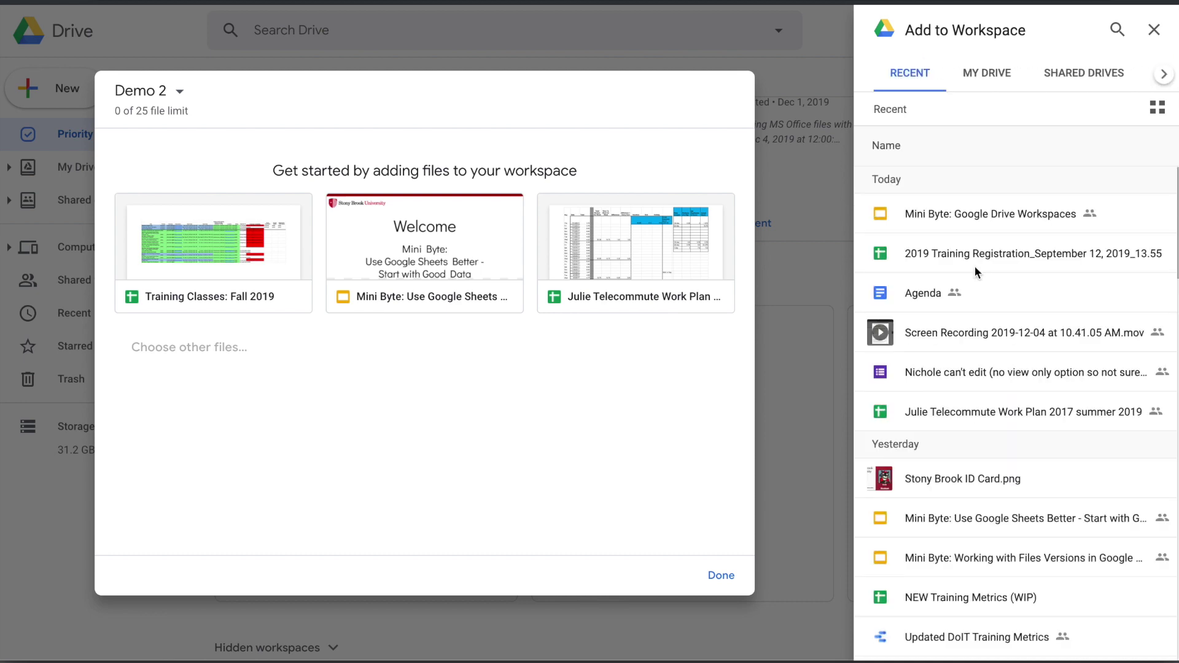
pyautogui.click(997, 295)
pyautogui.click(1042, 475)
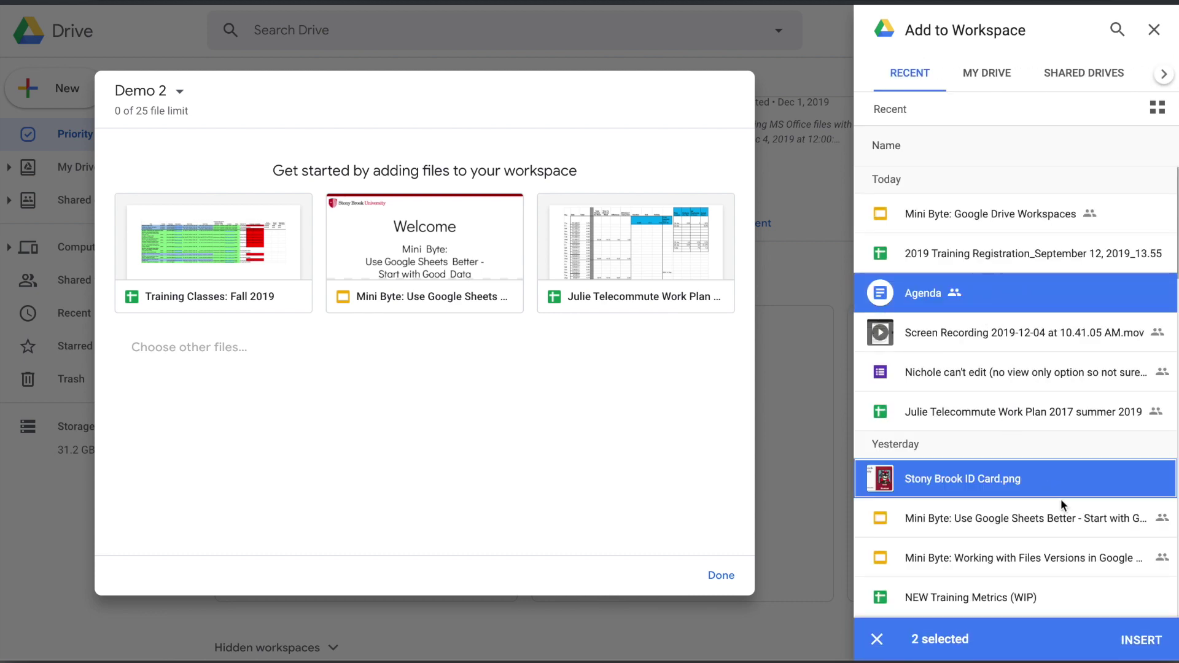
pyautogui.click(1141, 641)
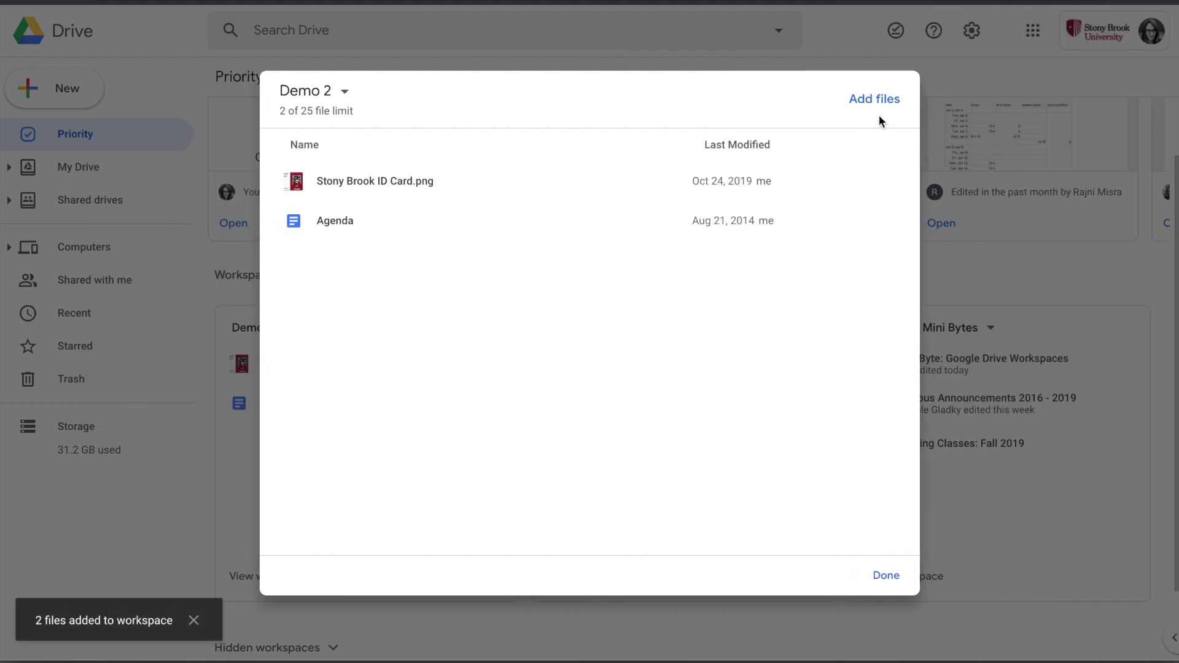
# Search 'agenda', filter to files owned by me, and insert Group Agenda (test)
pyautogui.click(875, 105)
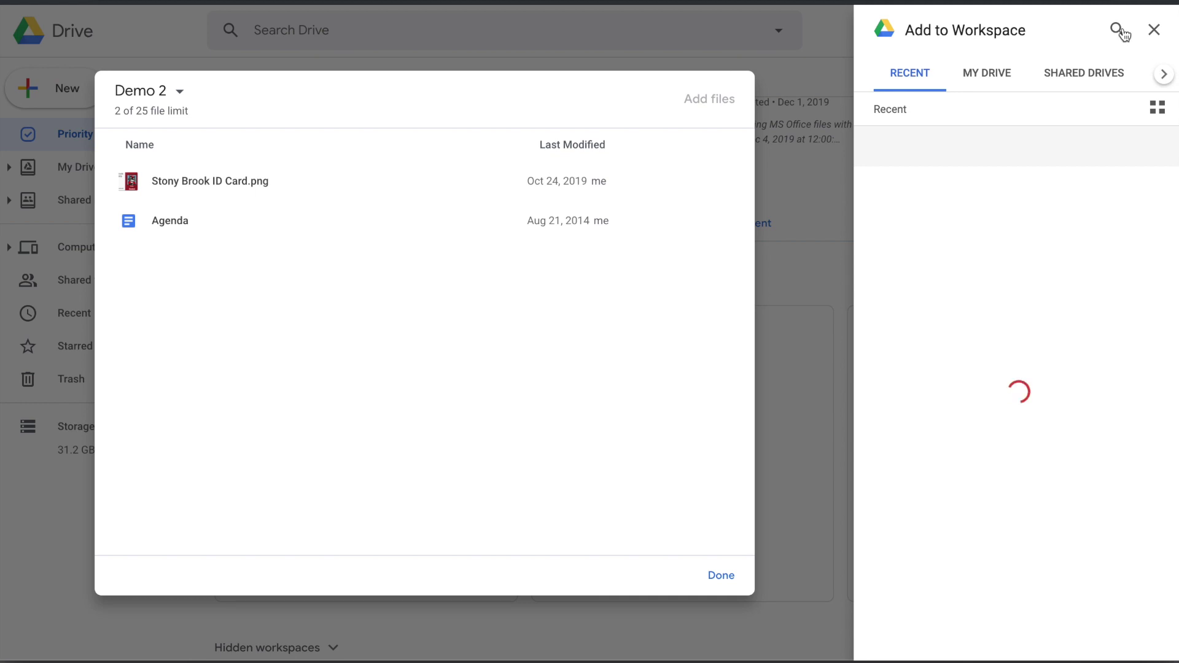
pyautogui.click(1118, 29)
pyautogui.write('agenda')
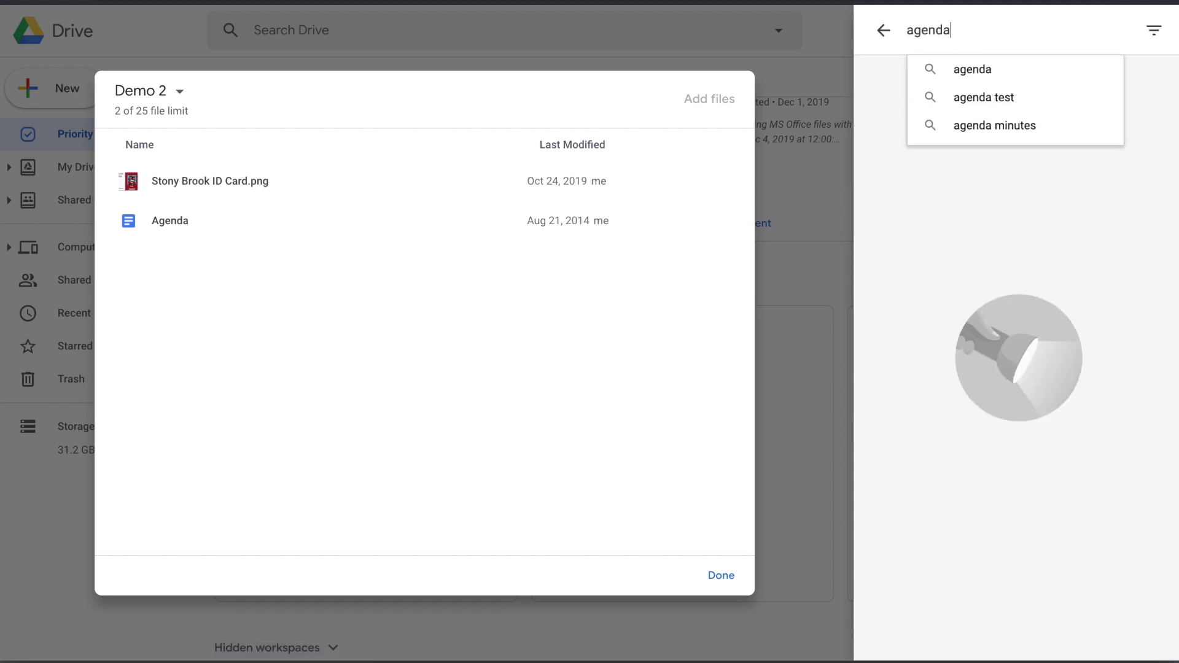
pyautogui.press('Return')
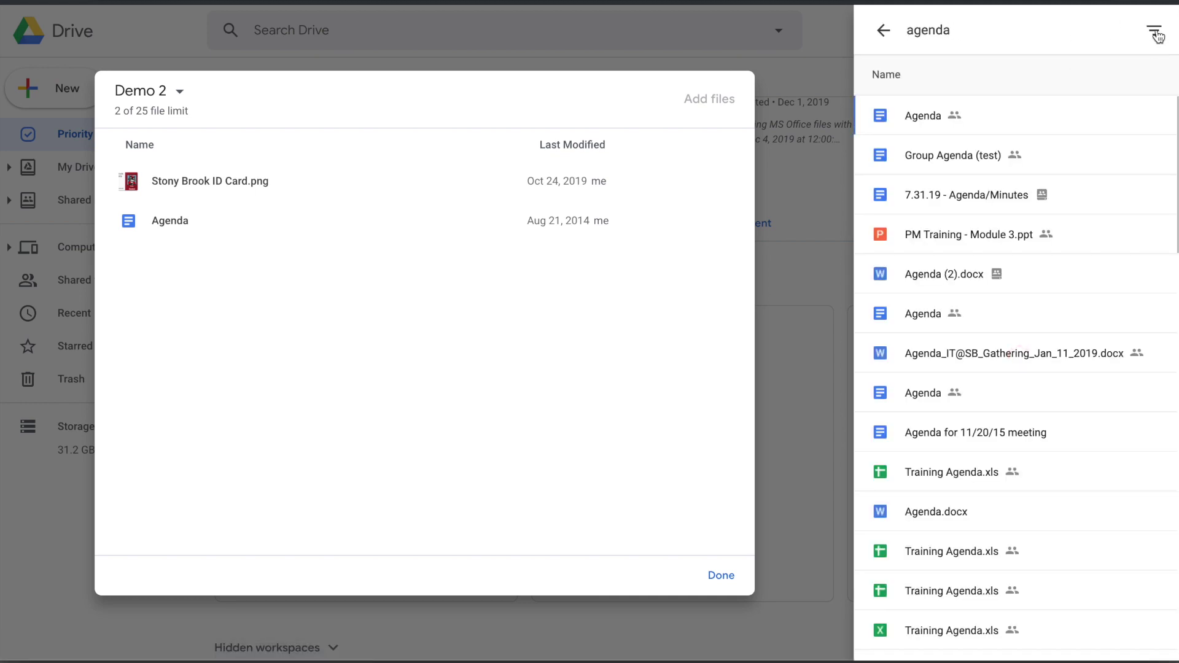
pyautogui.click(1155, 30)
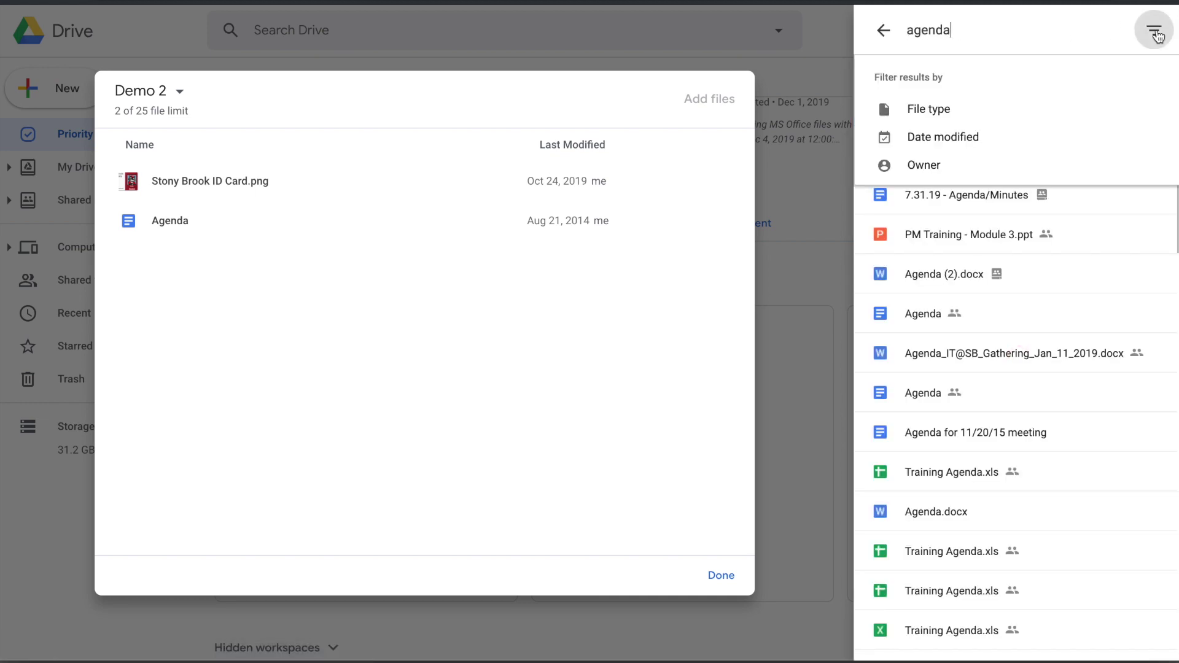
pyautogui.click(964, 163)
pyautogui.click(968, 90)
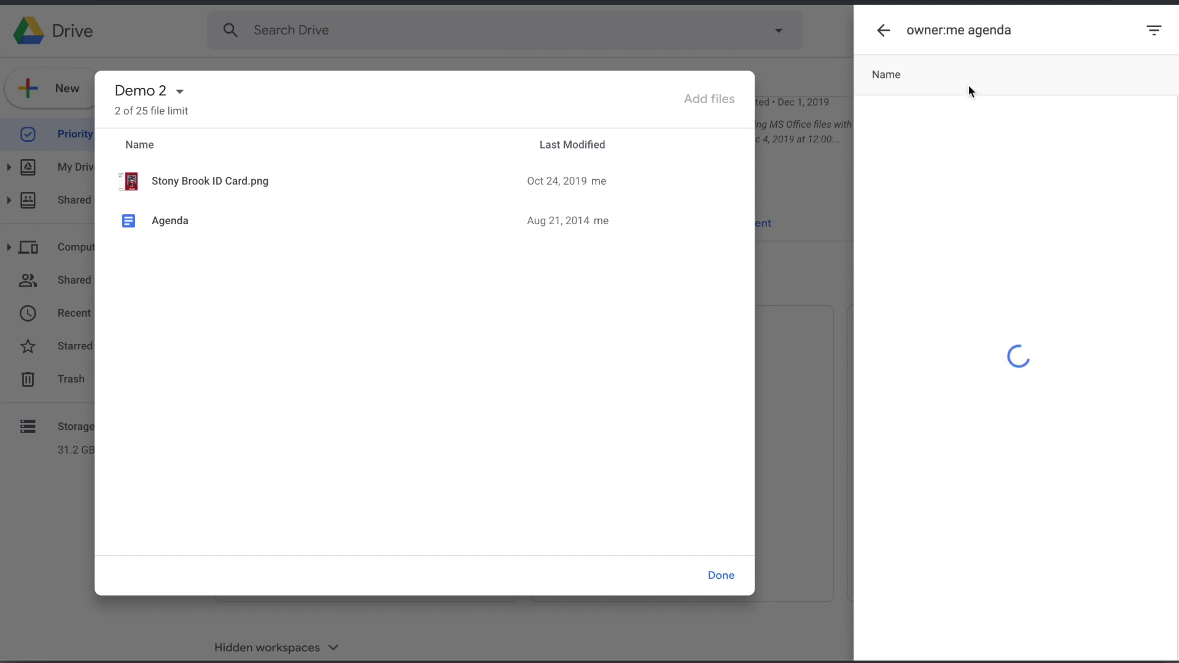
pyautogui.click(968, 158)
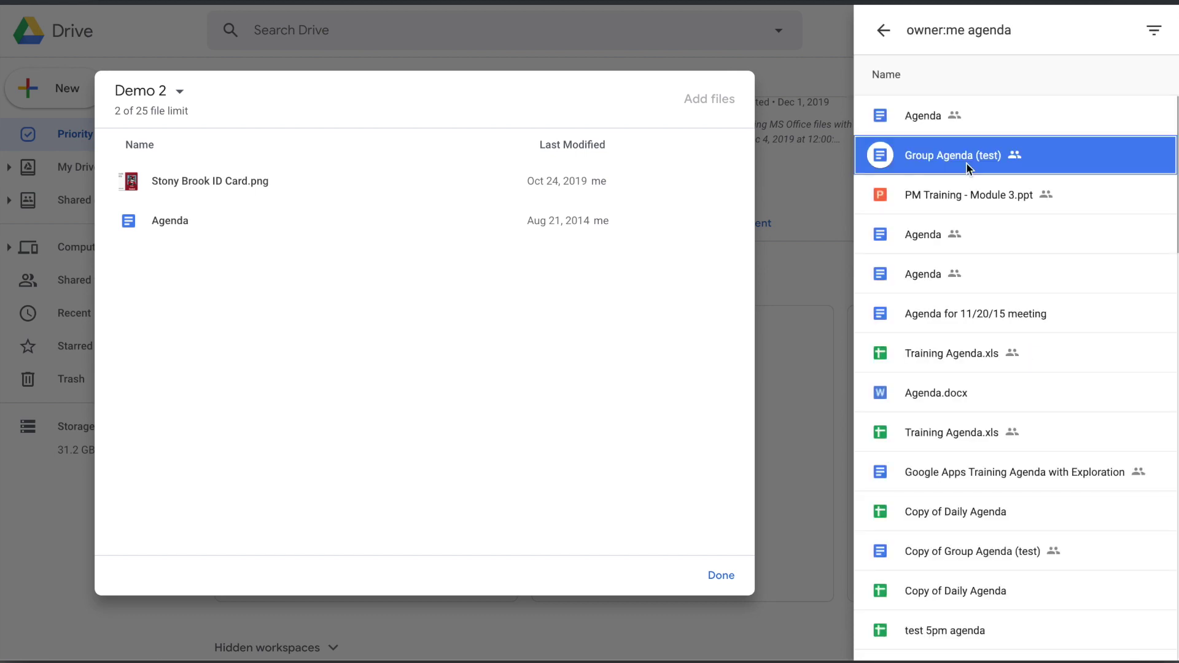
pyautogui.click(1141, 640)
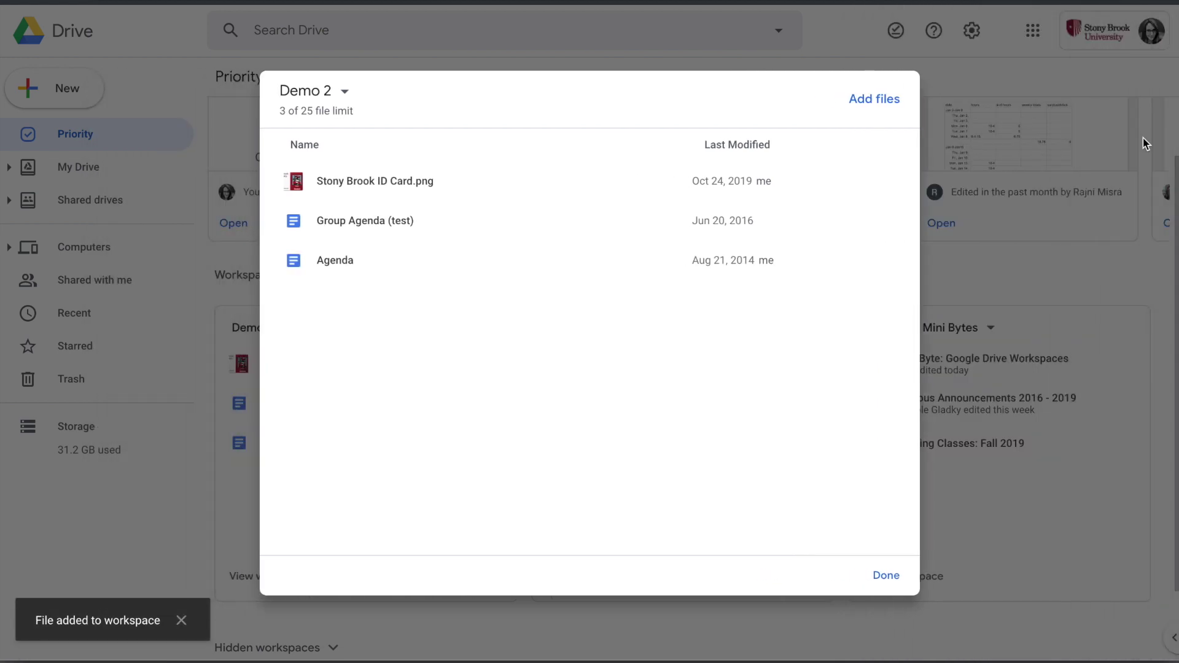
pyautogui.click(864, 101)
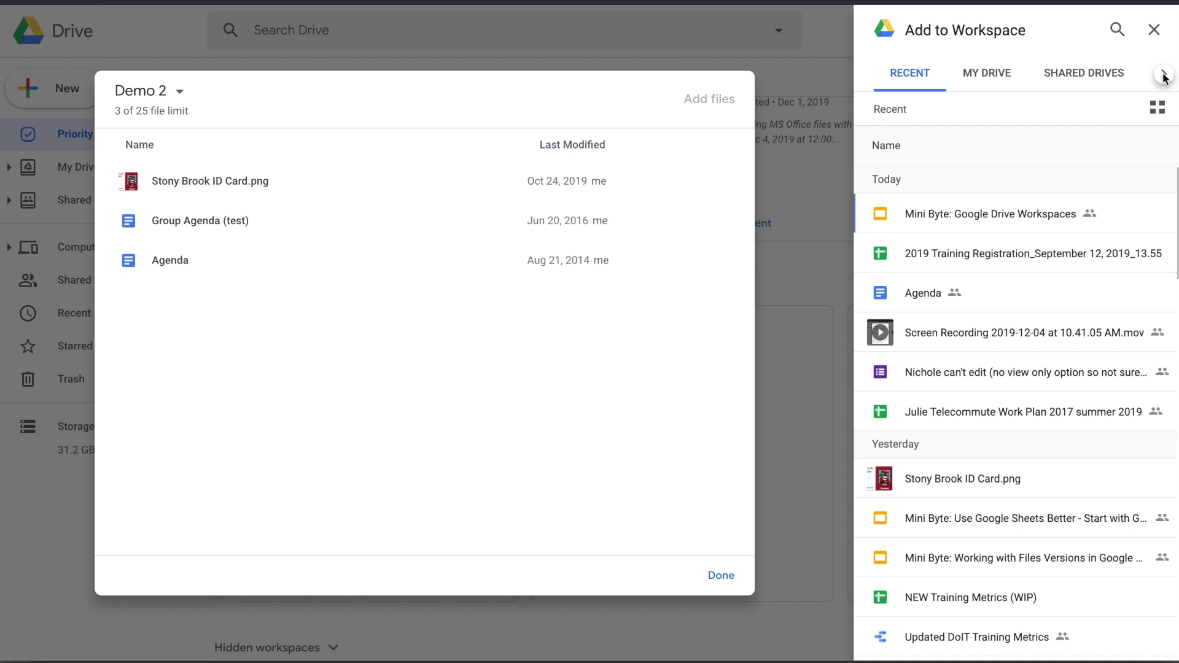
# Insert Agenda (2).docx from the DoIT_Training shared drive's test folder
pyautogui.click(1079, 77)
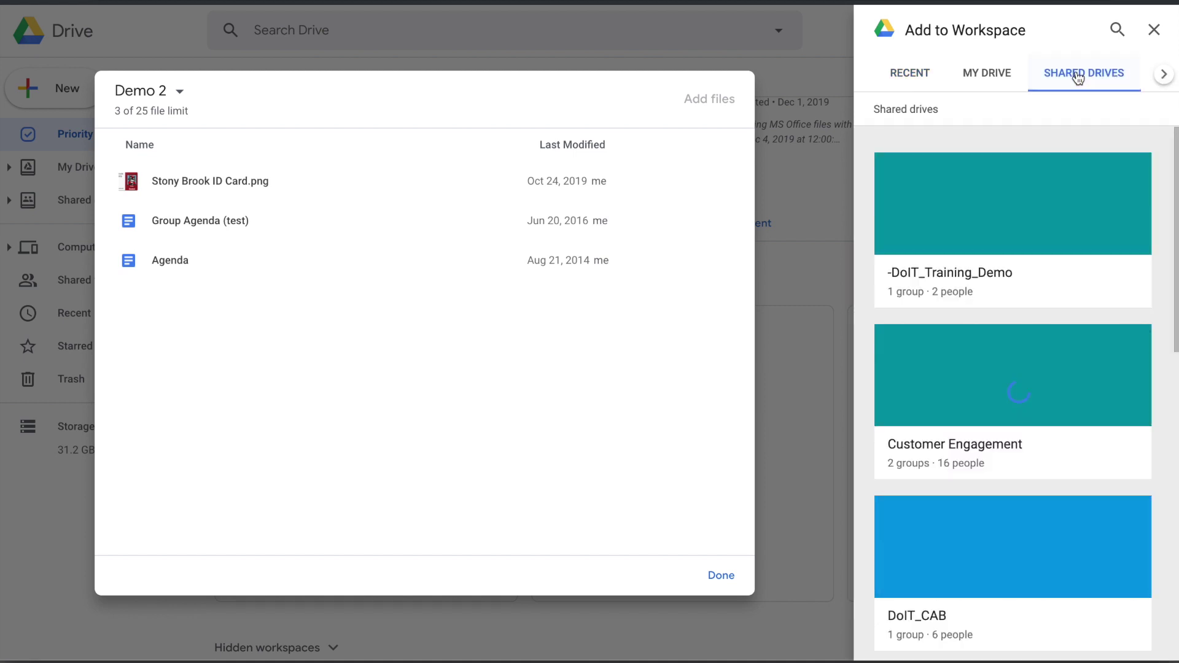
pyautogui.scroll(-10, 1020, 308)
pyautogui.click(1020, 343)
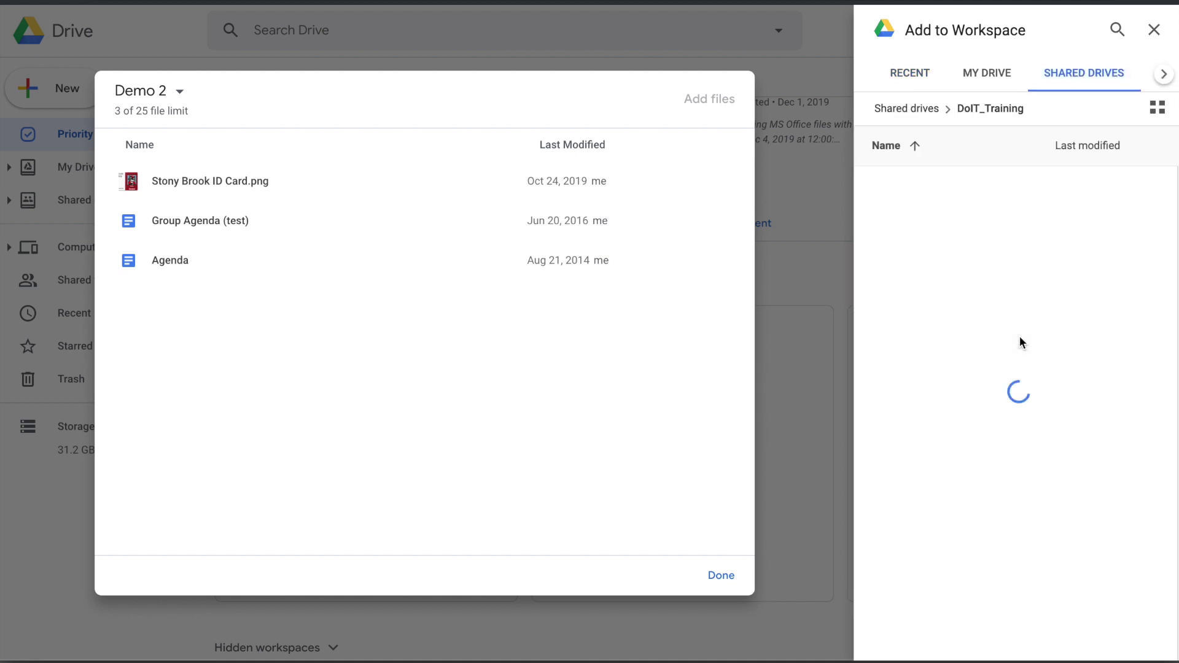
pyautogui.click(920, 500)
pyautogui.click(976, 187)
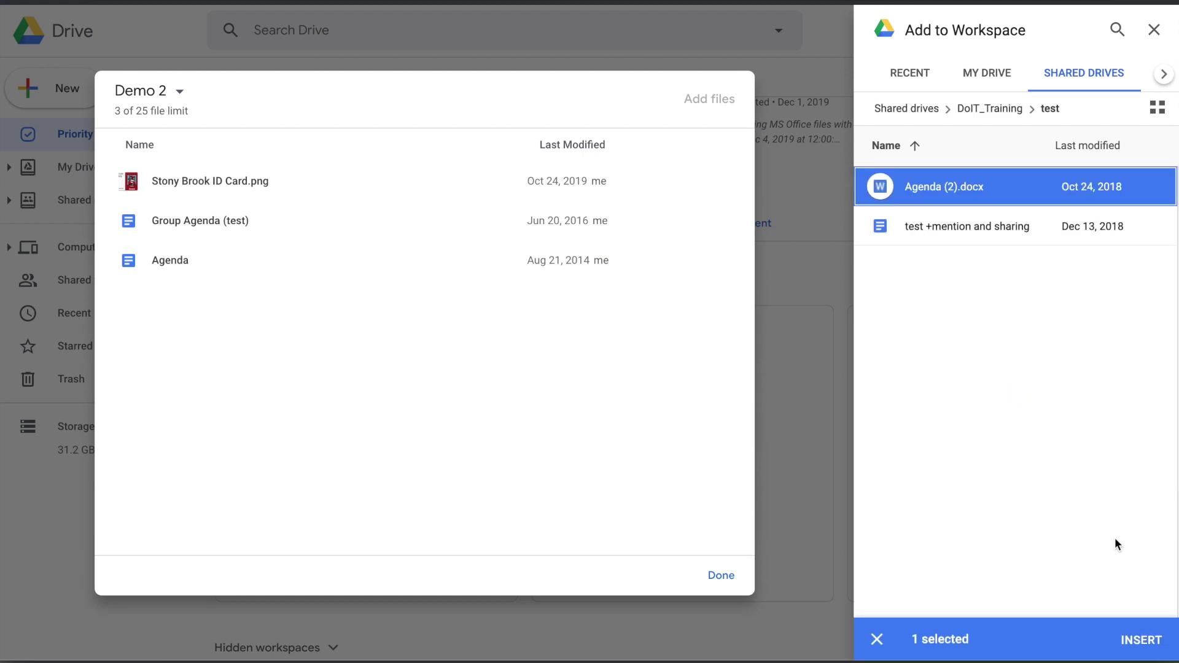
pyautogui.click(1142, 638)
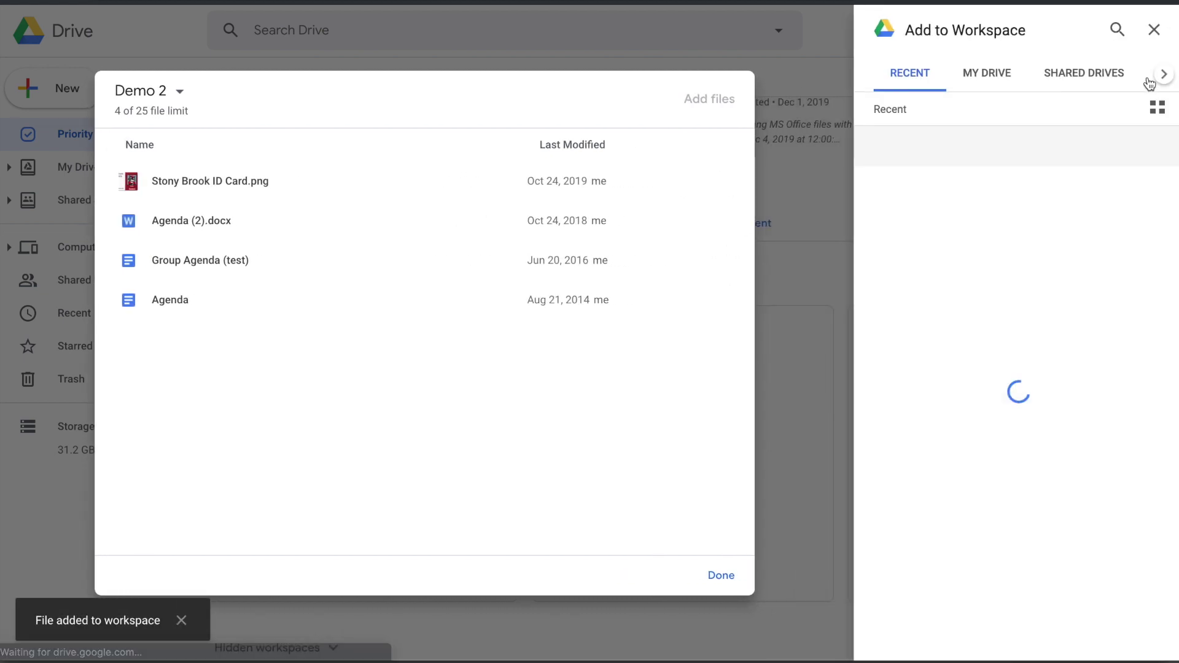
# Insert cash.png from My MacBook Pro's Logos & Icons folder
pyautogui.click(1164, 74)
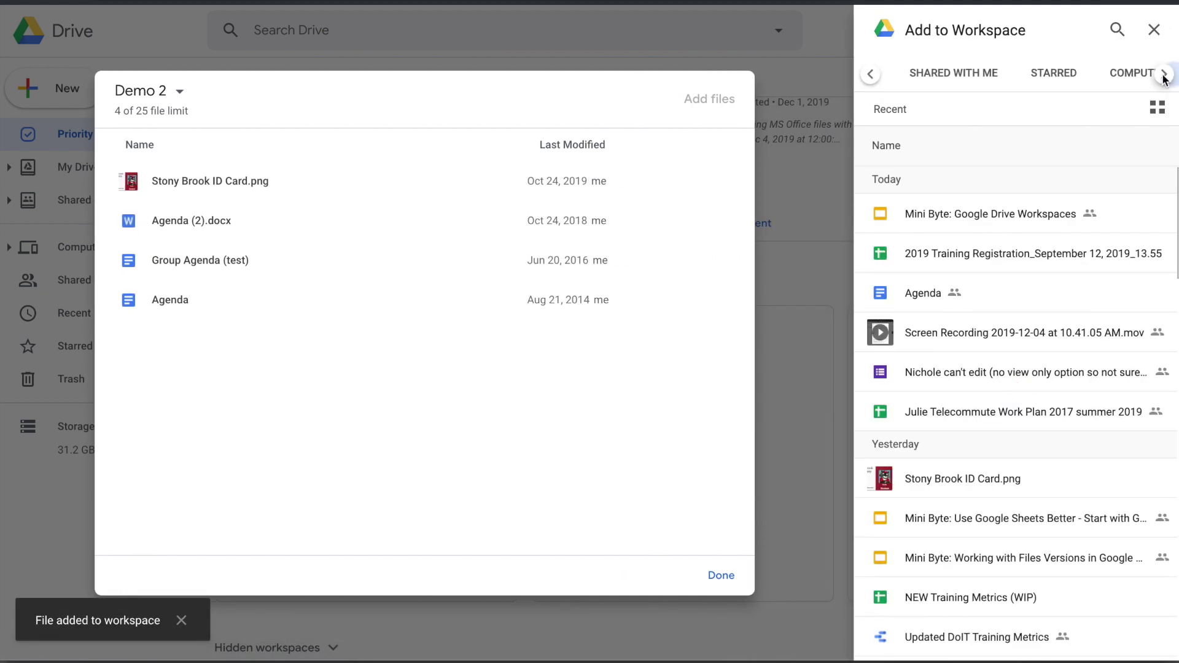
pyautogui.click(1115, 72)
pyautogui.doubleClick(929, 191)
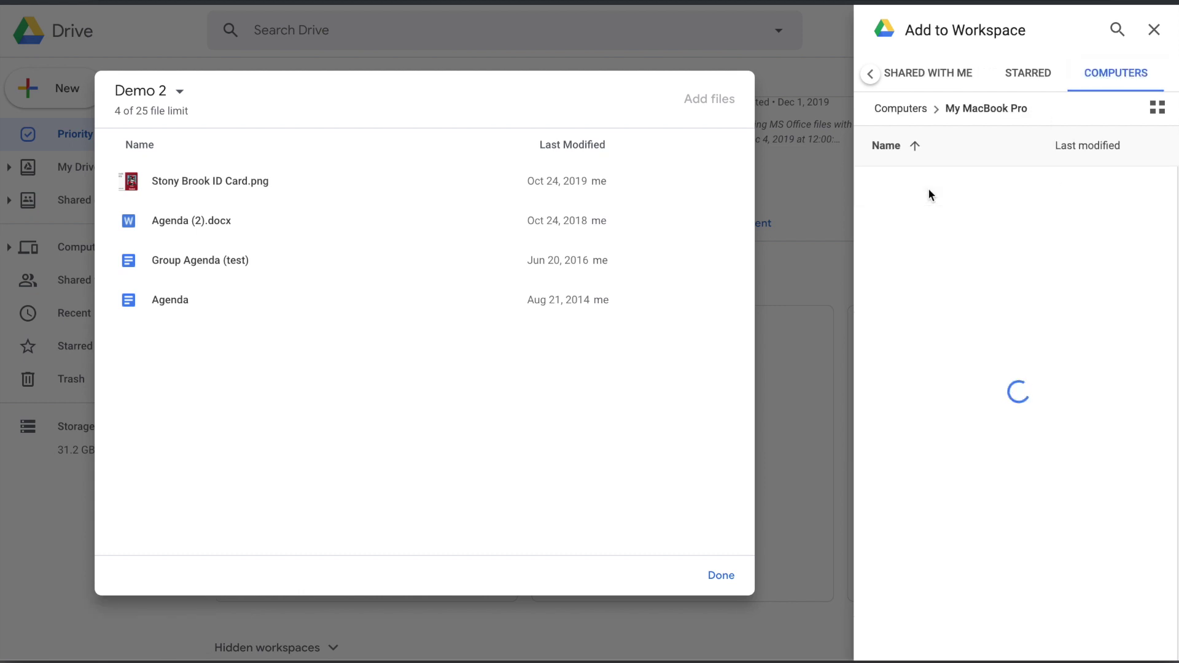
pyautogui.doubleClick(948, 232)
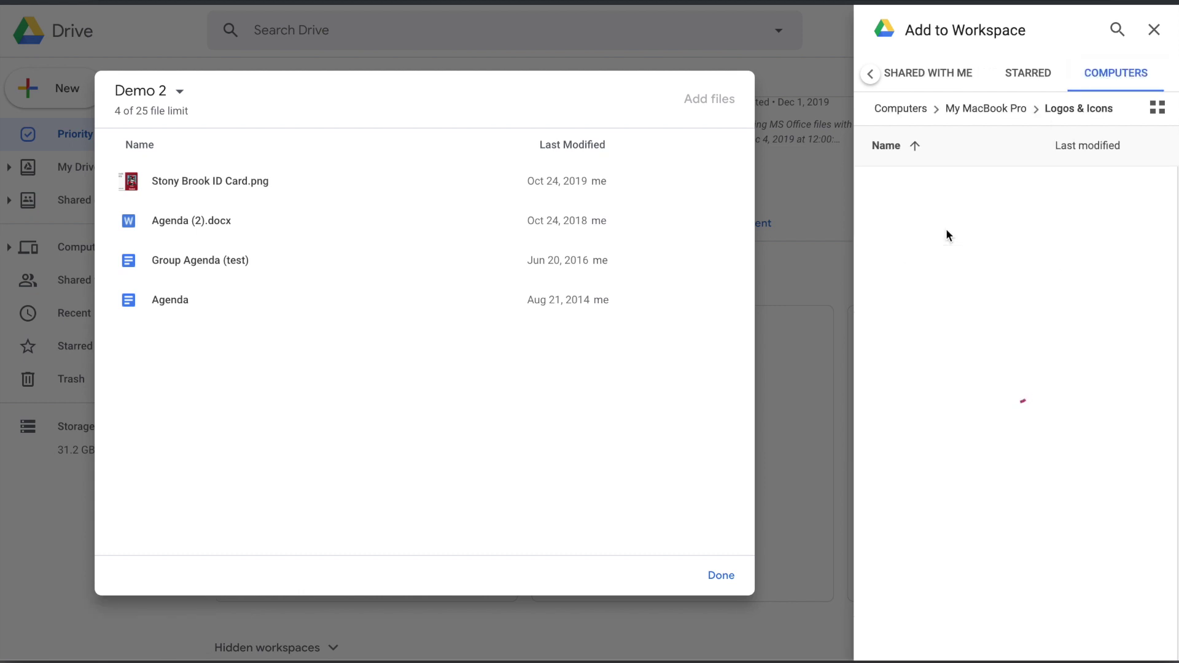
pyautogui.click(935, 583)
pyautogui.click(1146, 642)
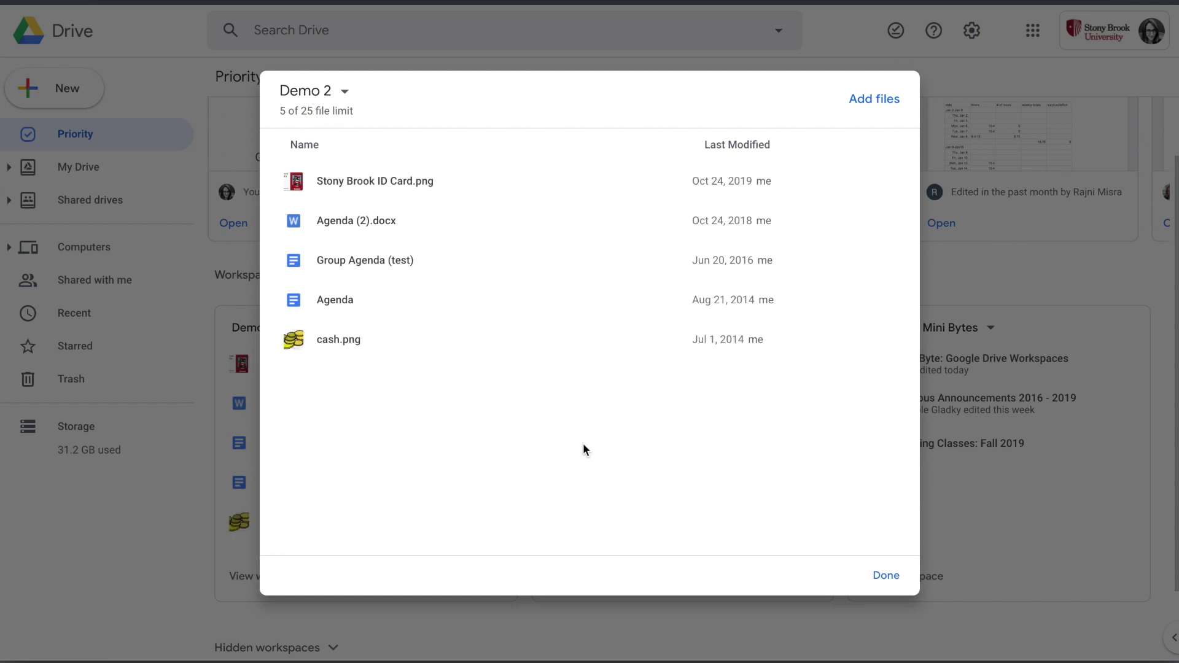
# Finish editing Demo 2, then preview Stony Brook ID Card.png and close the preview
pyautogui.click(886, 575)
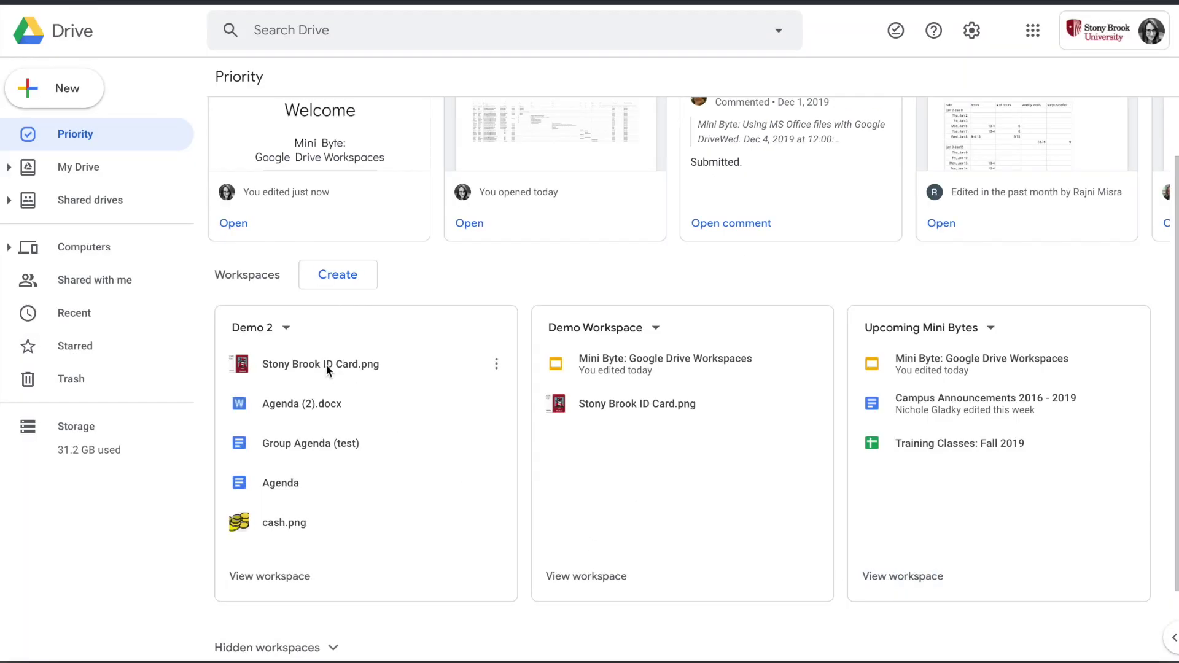
pyautogui.doubleClick(304, 363)
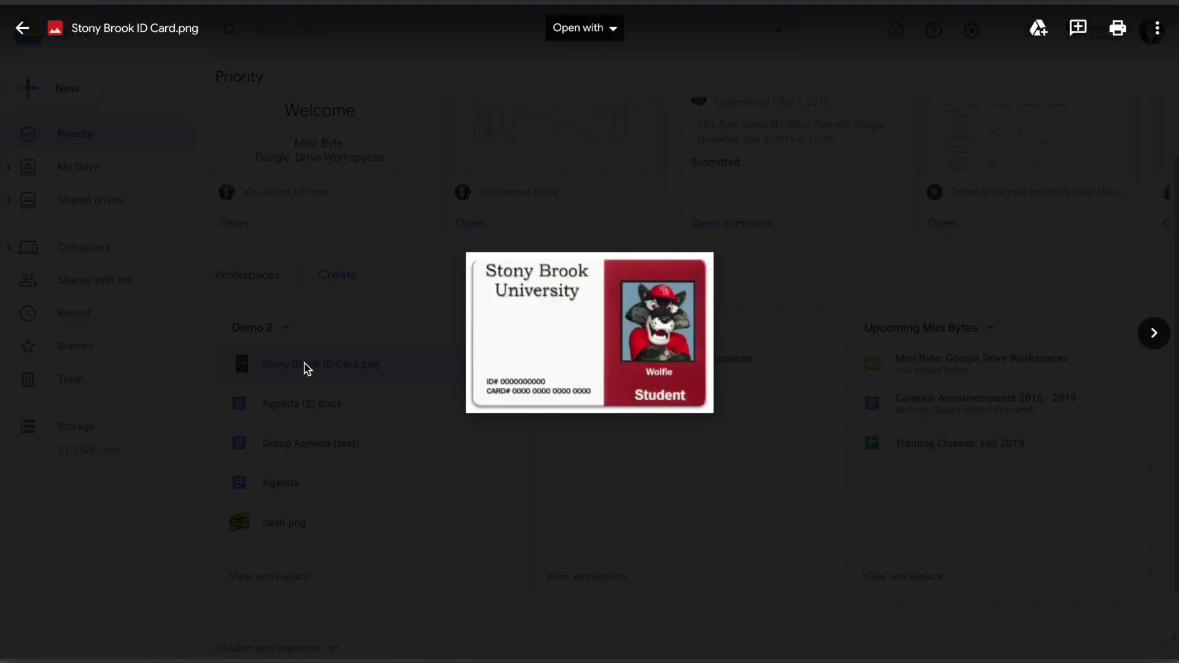
pyautogui.click(22, 27)
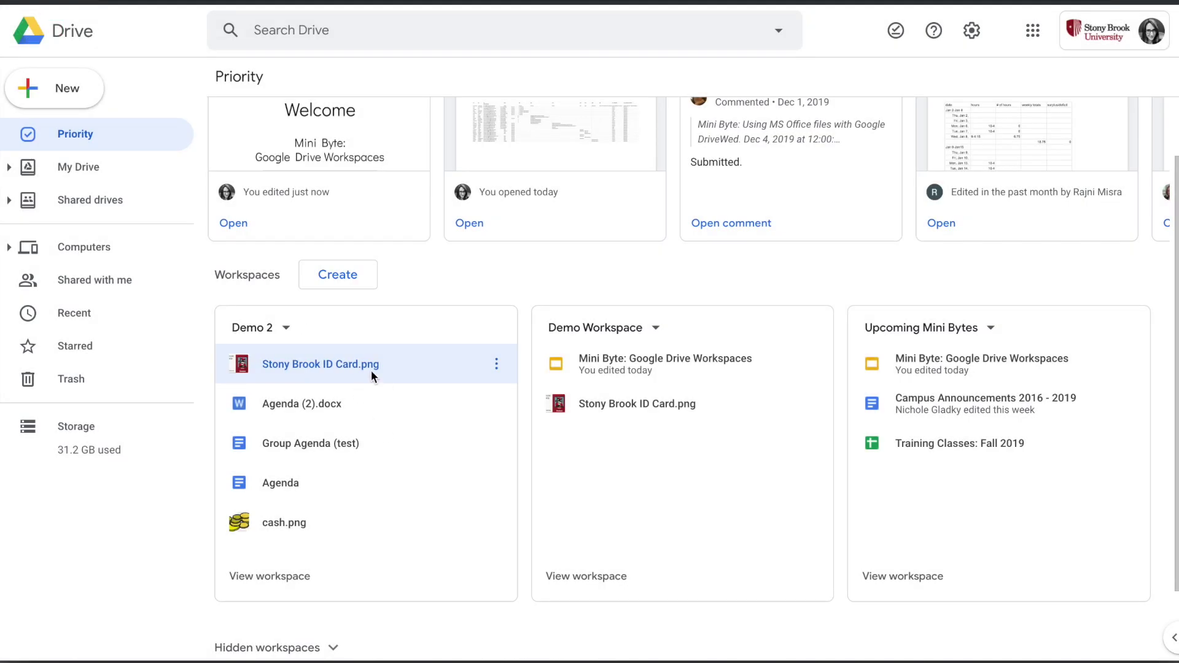
pyautogui.rightClick(322, 398)
pyautogui.moveTo(323, 400)
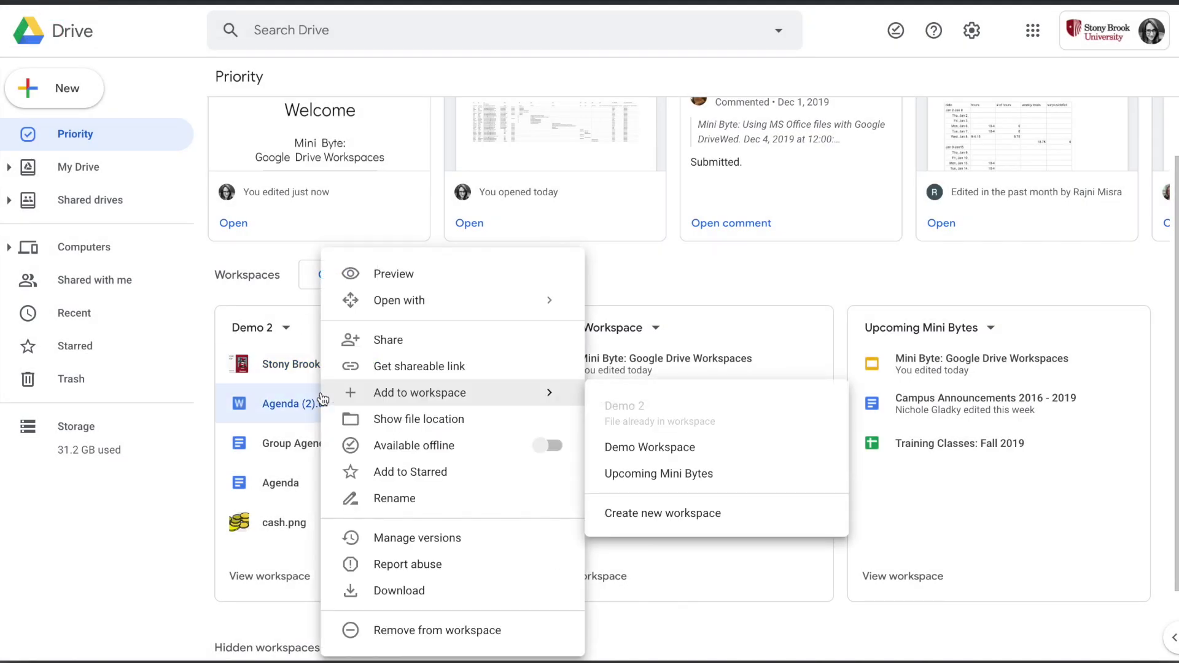
pyautogui.click(319, 224)
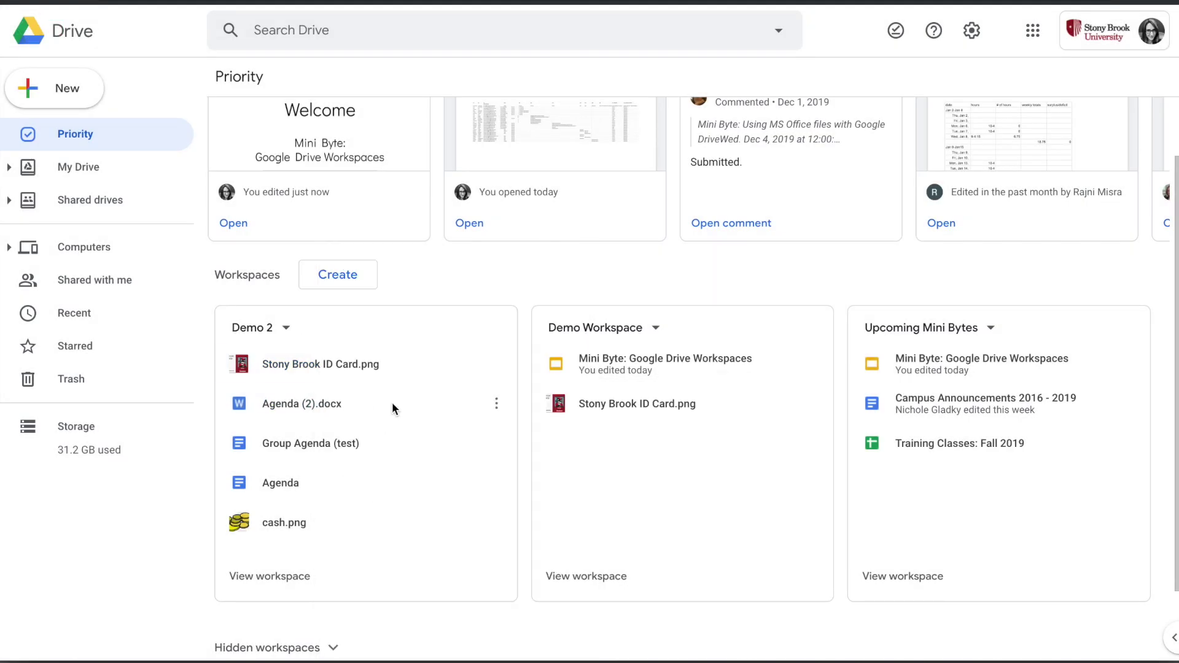
pyautogui.click(497, 404)
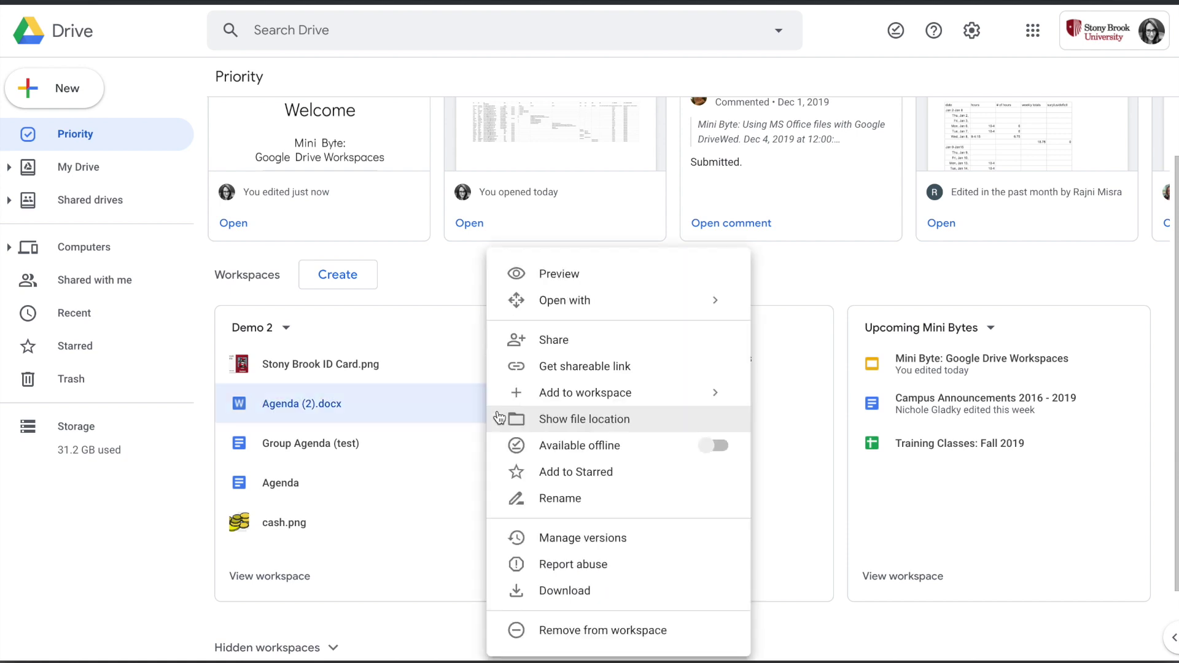
pyautogui.moveTo(607, 302)
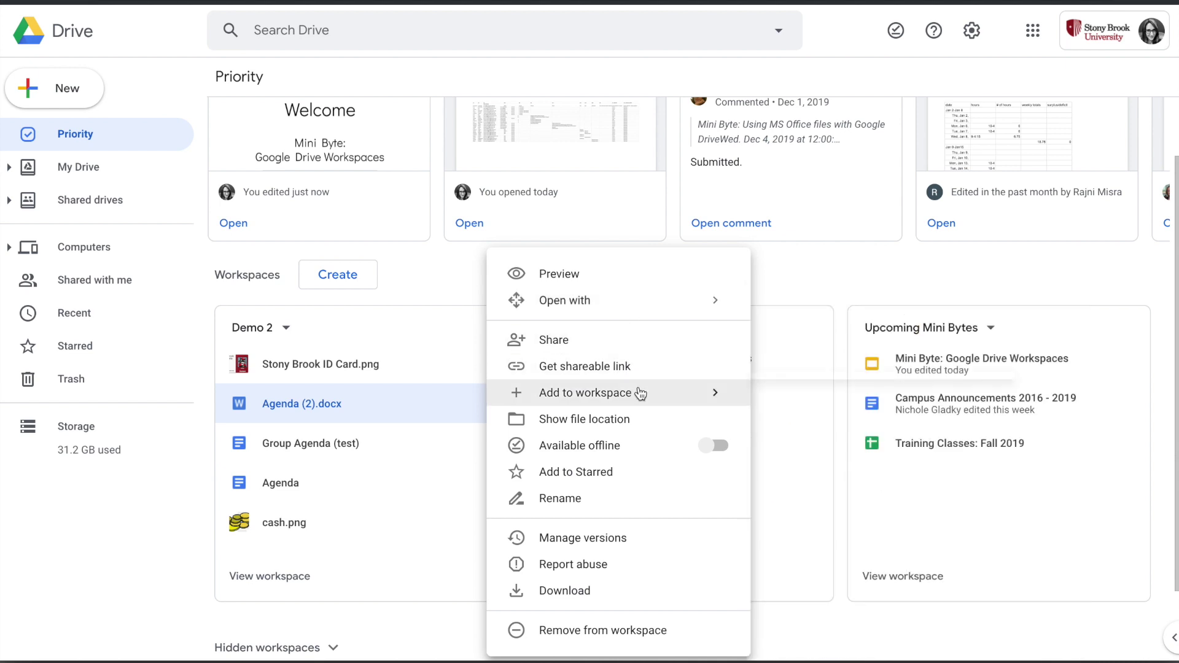
pyautogui.moveTo(640, 393)
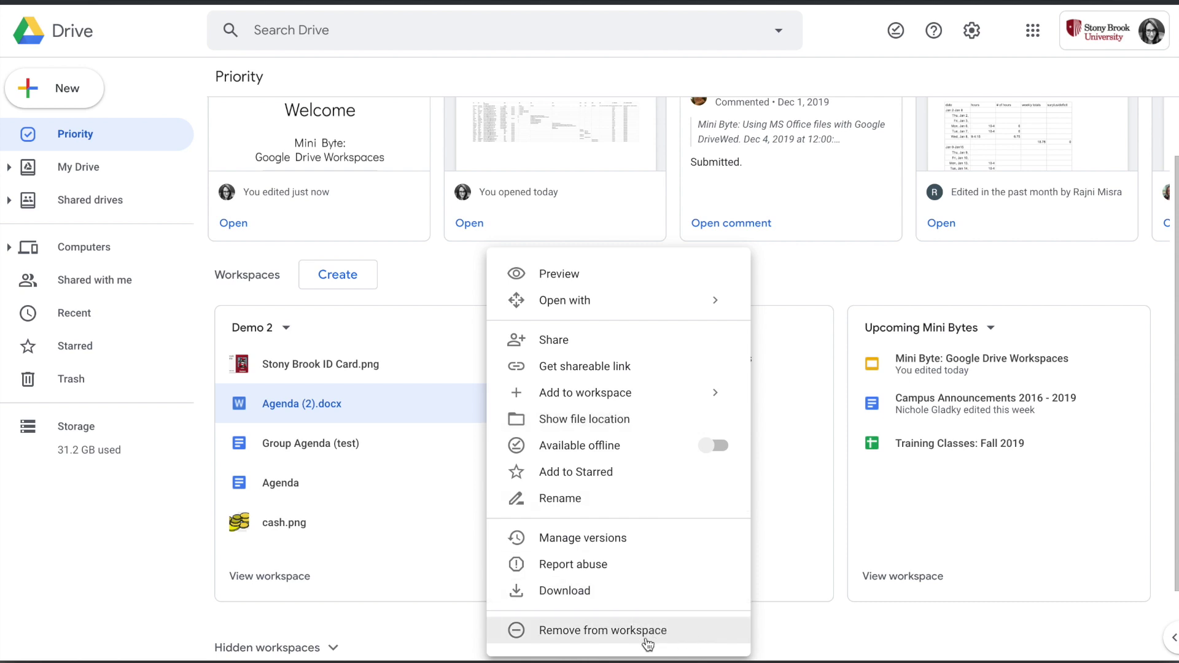
pyautogui.click(455, 619)
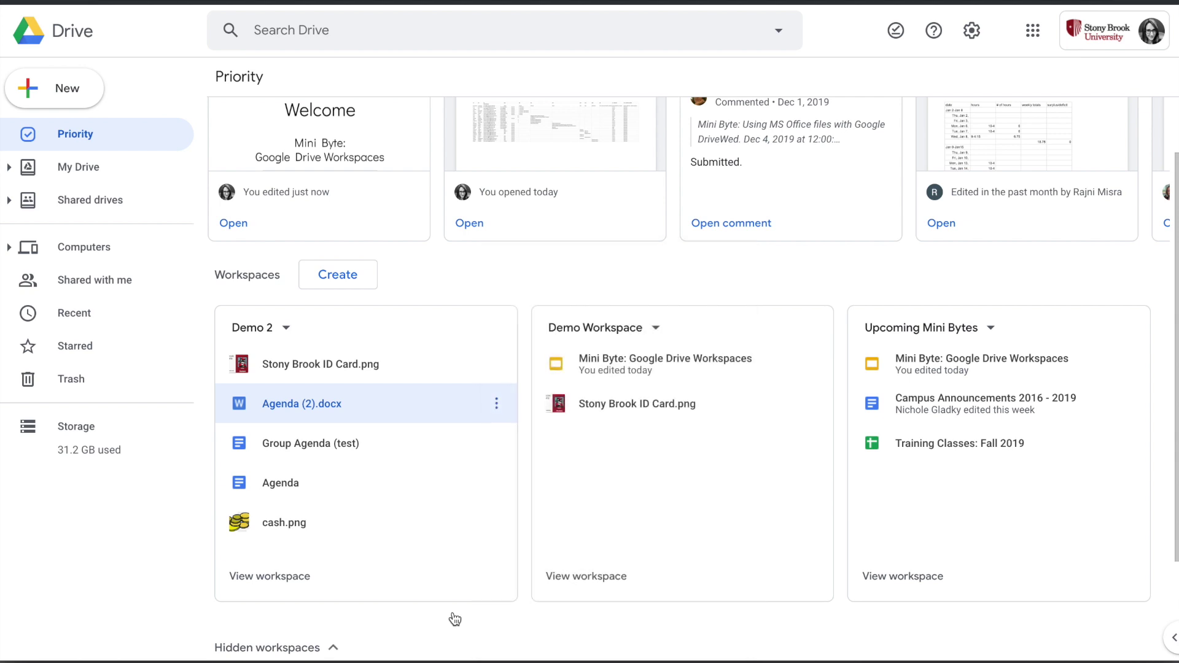
# Hide the Demo 2 workspace
pyautogui.click(286, 328)
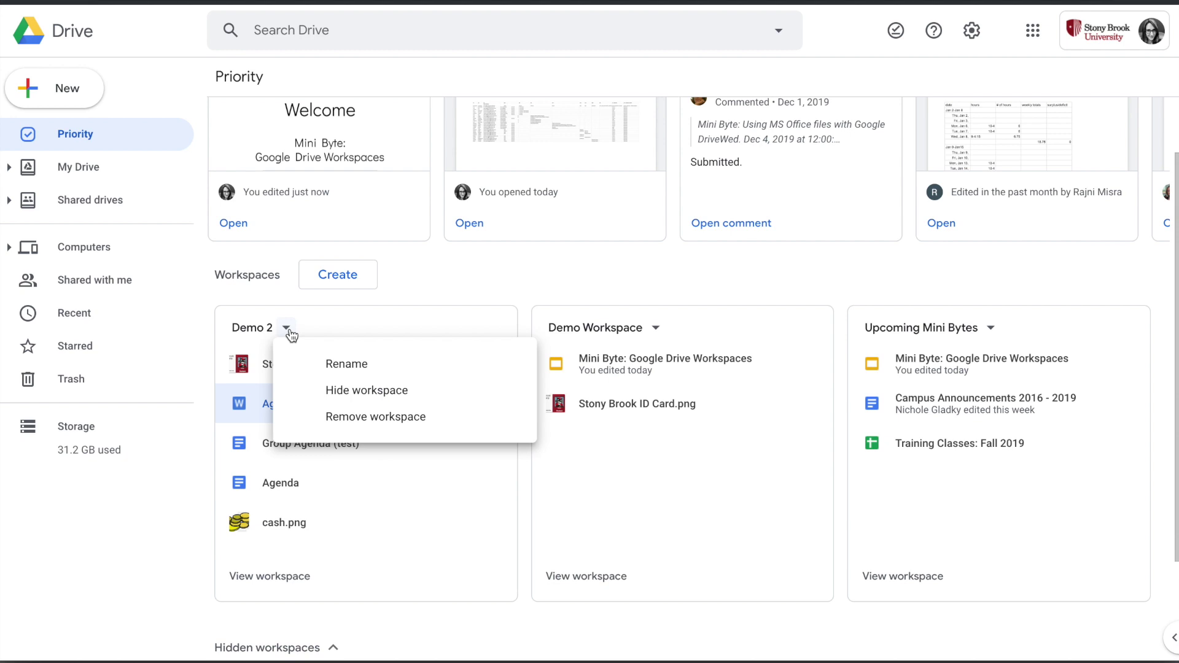
pyautogui.click(394, 391)
pyautogui.scroll(-2, 498, 606)
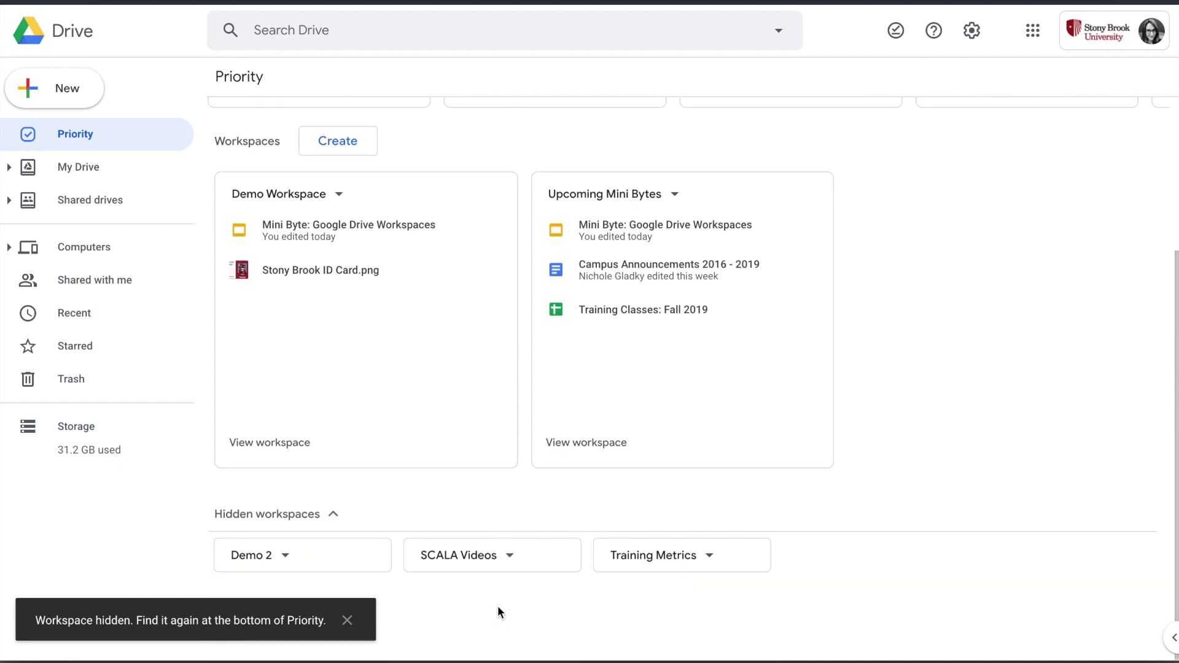
# Remove the hidden Demo 2 workspace from the Hidden workspaces list
pyautogui.click(334, 516)
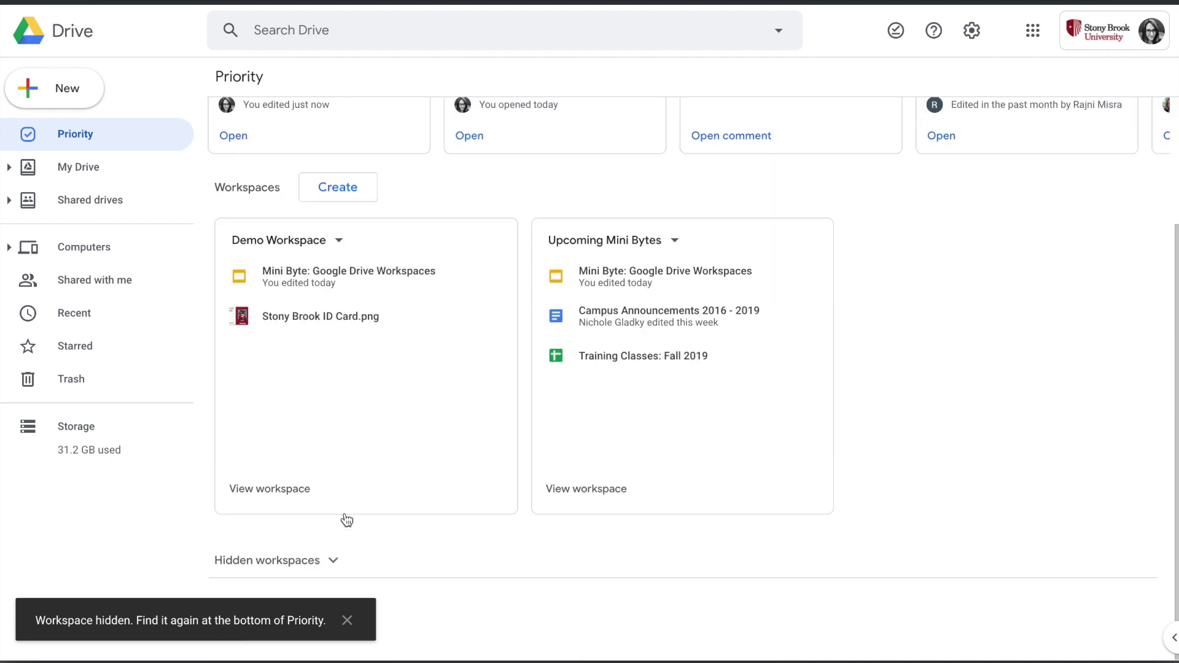
pyautogui.click(333, 560)
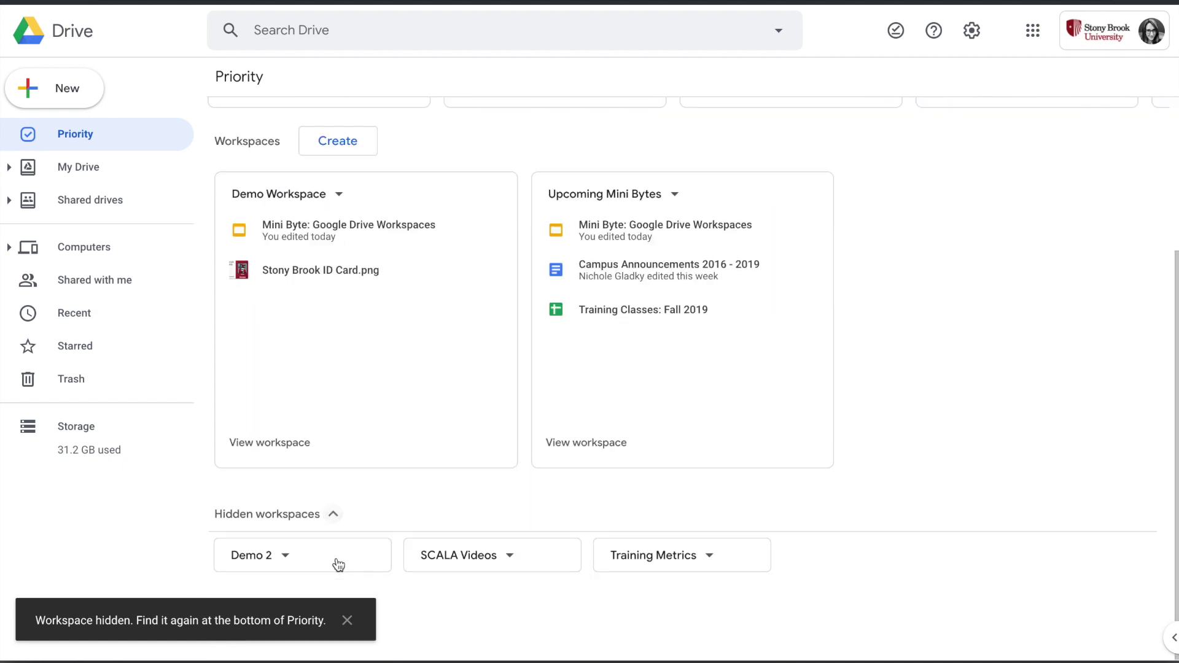
pyautogui.click(286, 556)
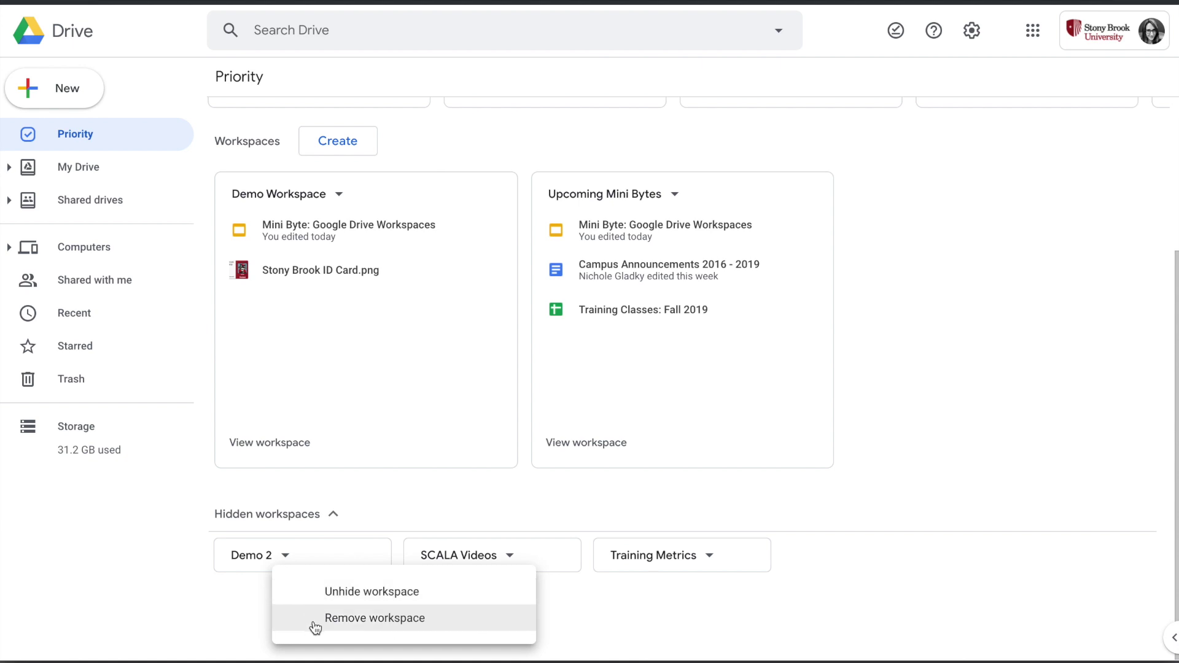
pyautogui.click(477, 514)
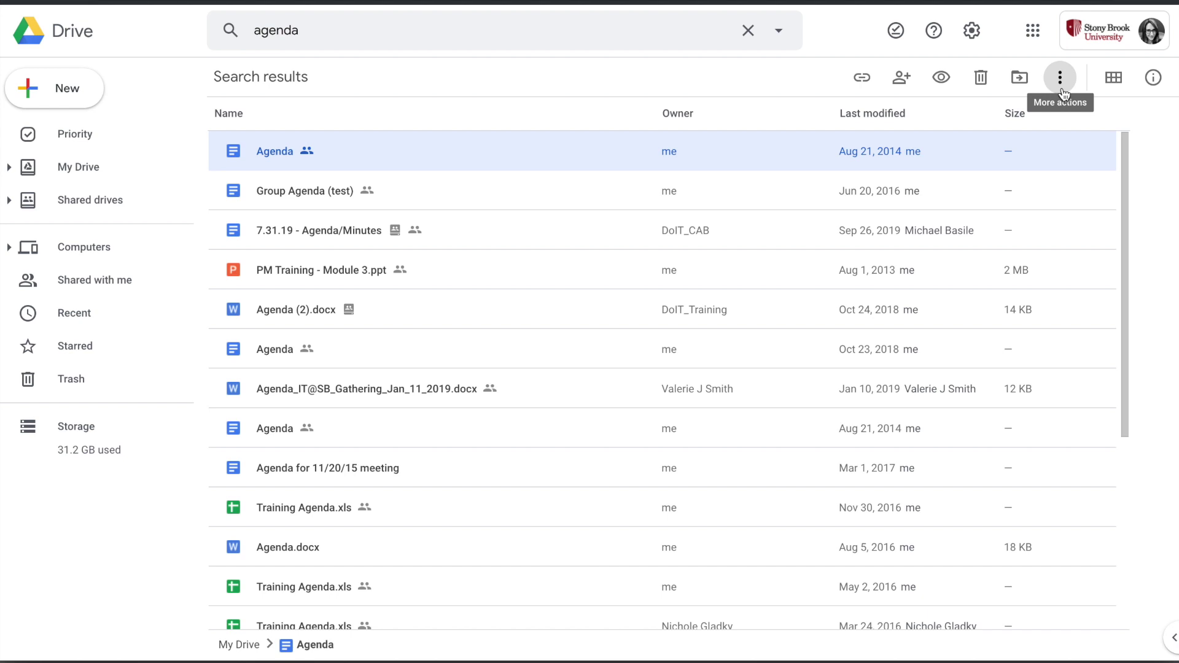
pyautogui.rightClick(385, 152)
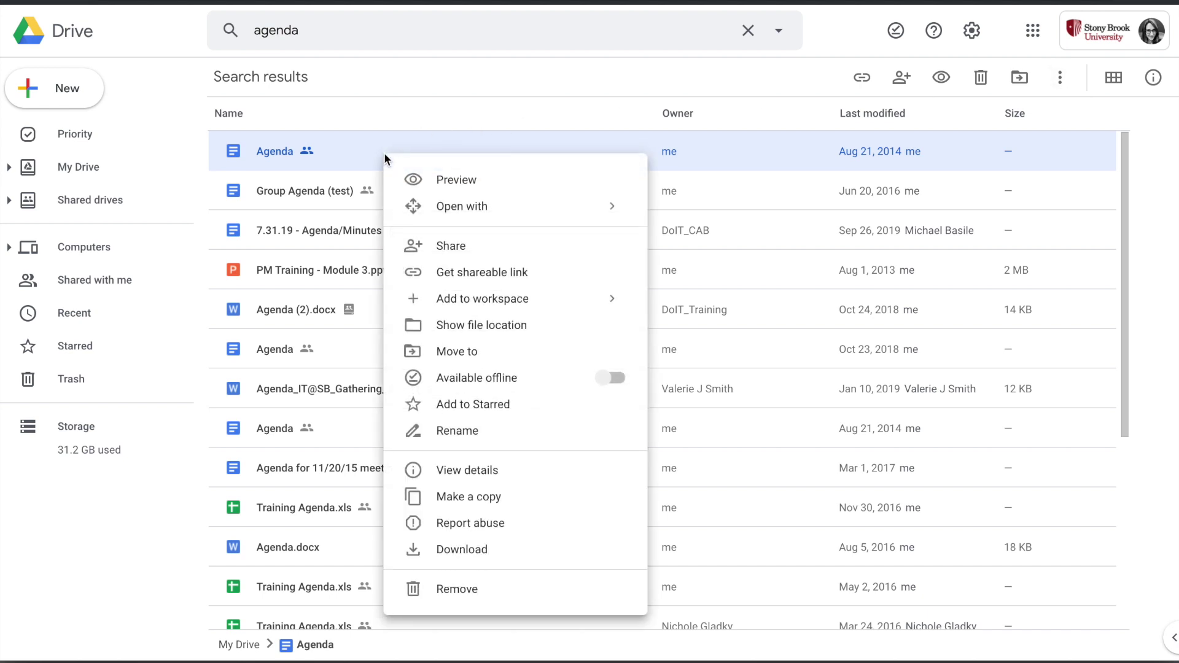
pyautogui.moveTo(580, 312)
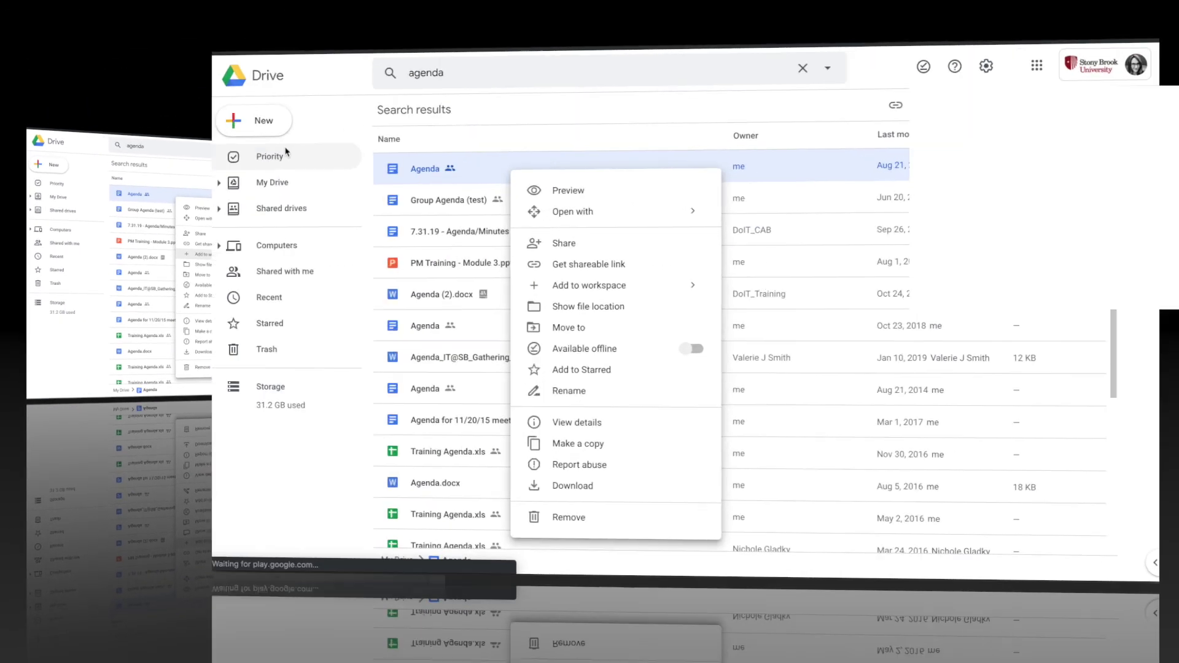
pyautogui.scroll(3, 492, 233)
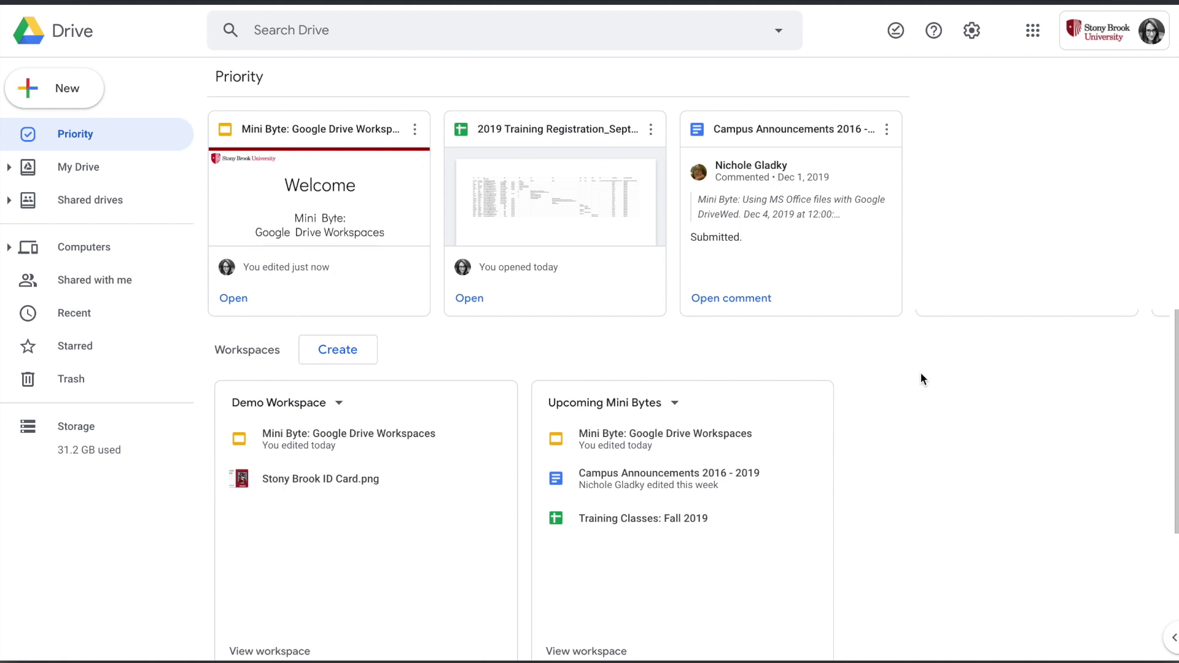
# Enable 'Make Priority my default home page' in Drive settings and save
pyautogui.click(972, 30)
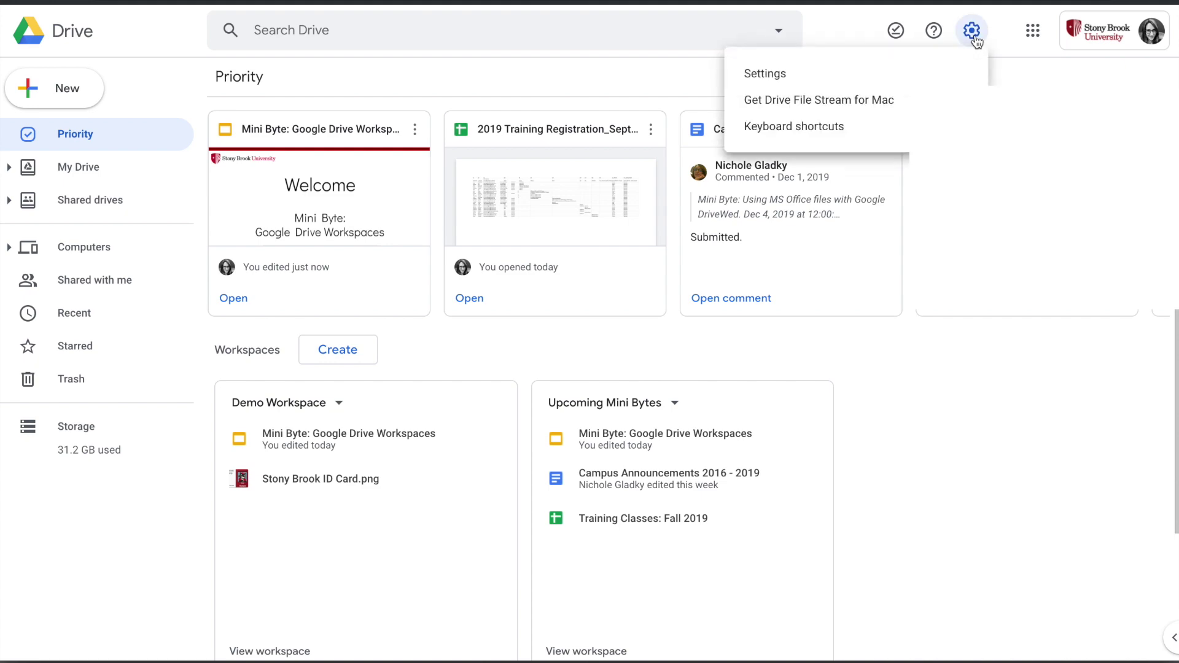
pyautogui.click(916, 78)
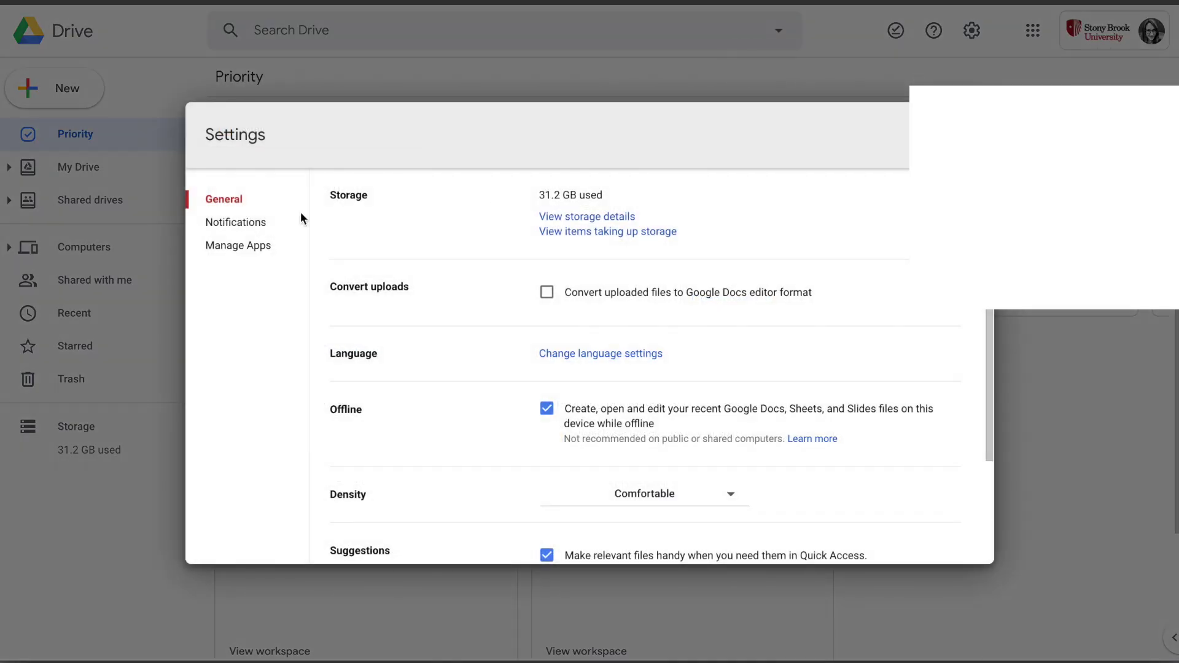
pyautogui.scroll(-2, 460, 403)
pyautogui.scroll(-1, 462, 405)
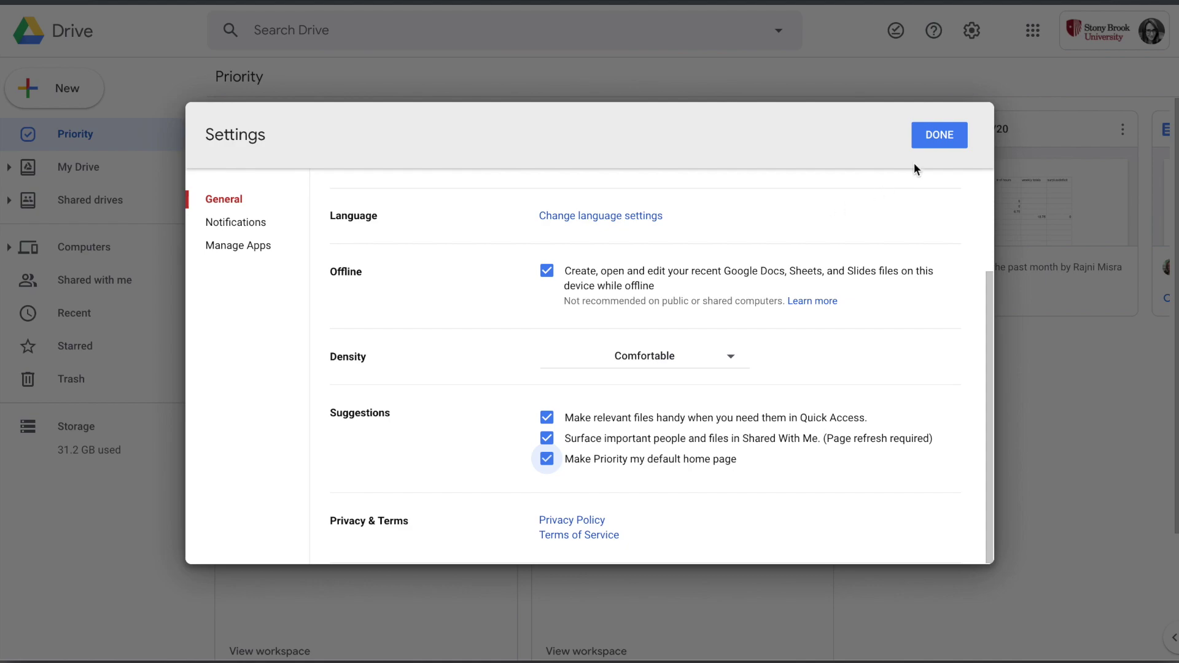
pyautogui.click(944, 135)
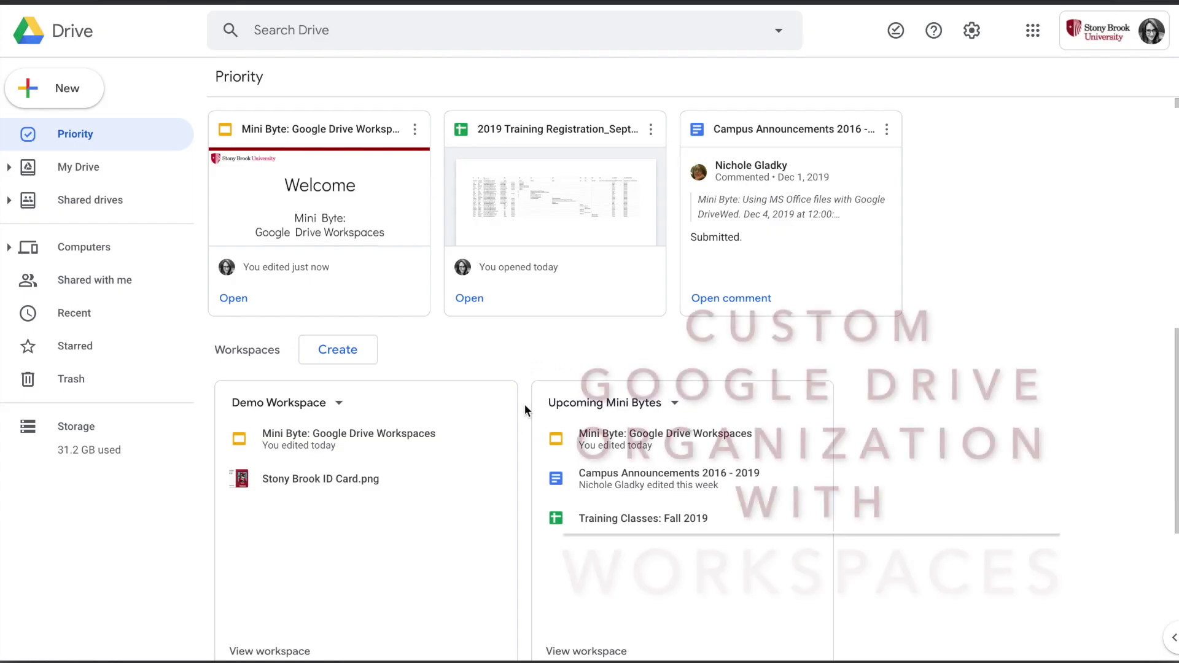